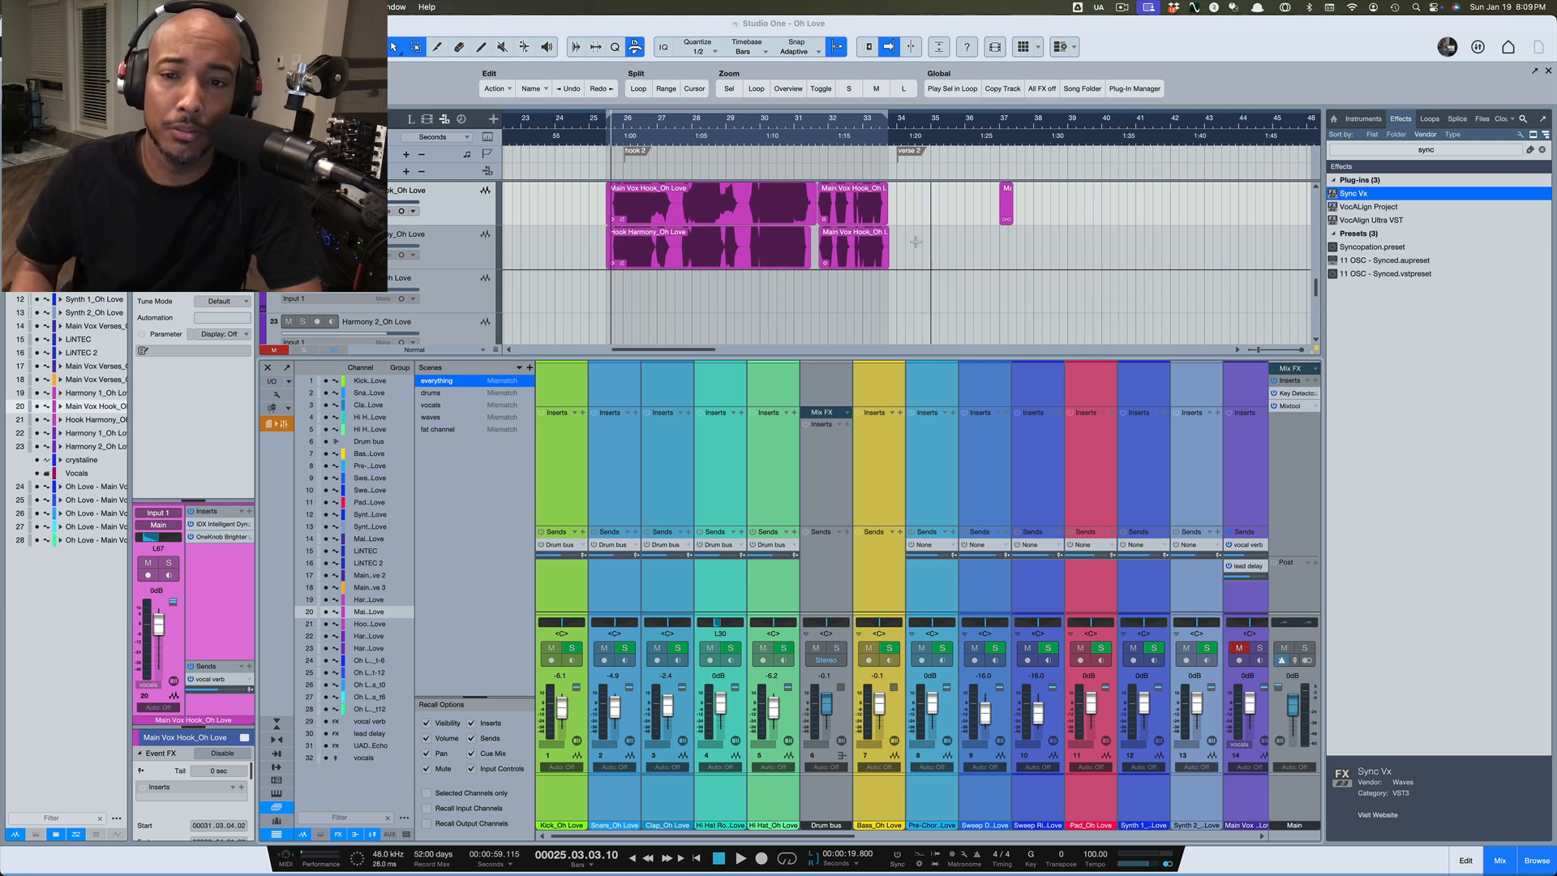
Play back hook 2 to hear the main vocal and the hook harmony together before syncing
{"action": "mouse_move", "coordinate": [907, 246]}
{"action": "left_mouse_down"}
{"action": "mouse_move", "coordinate": [817, 250]}
{"action": "mouse_move", "coordinate": [903, 250]}
{"action": "left_mouse_up"}
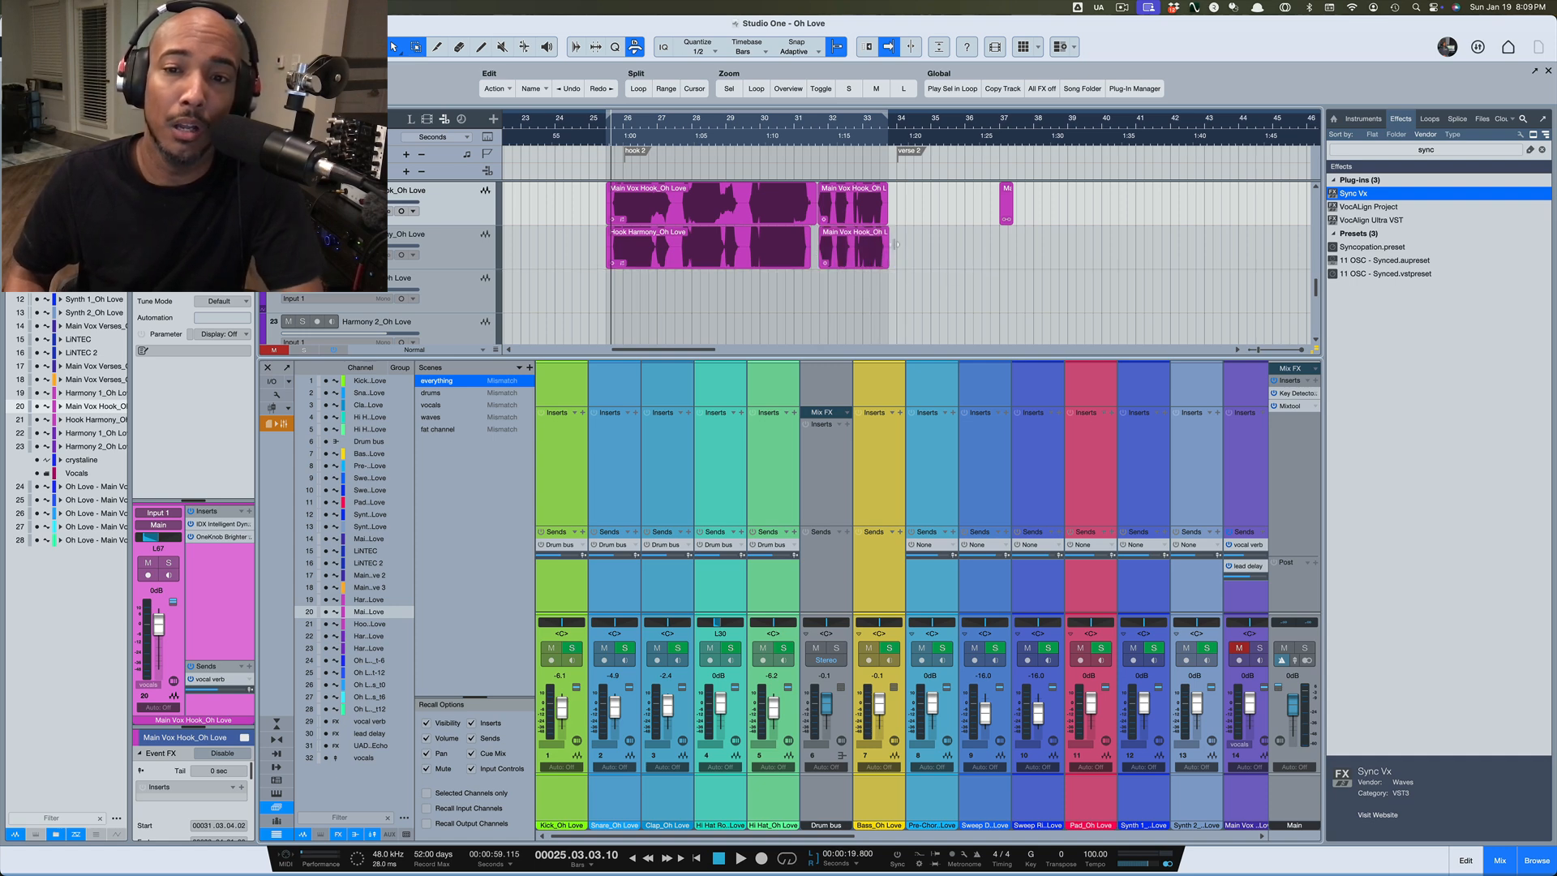
{"action": "left_click", "coordinate": [860, 245]}
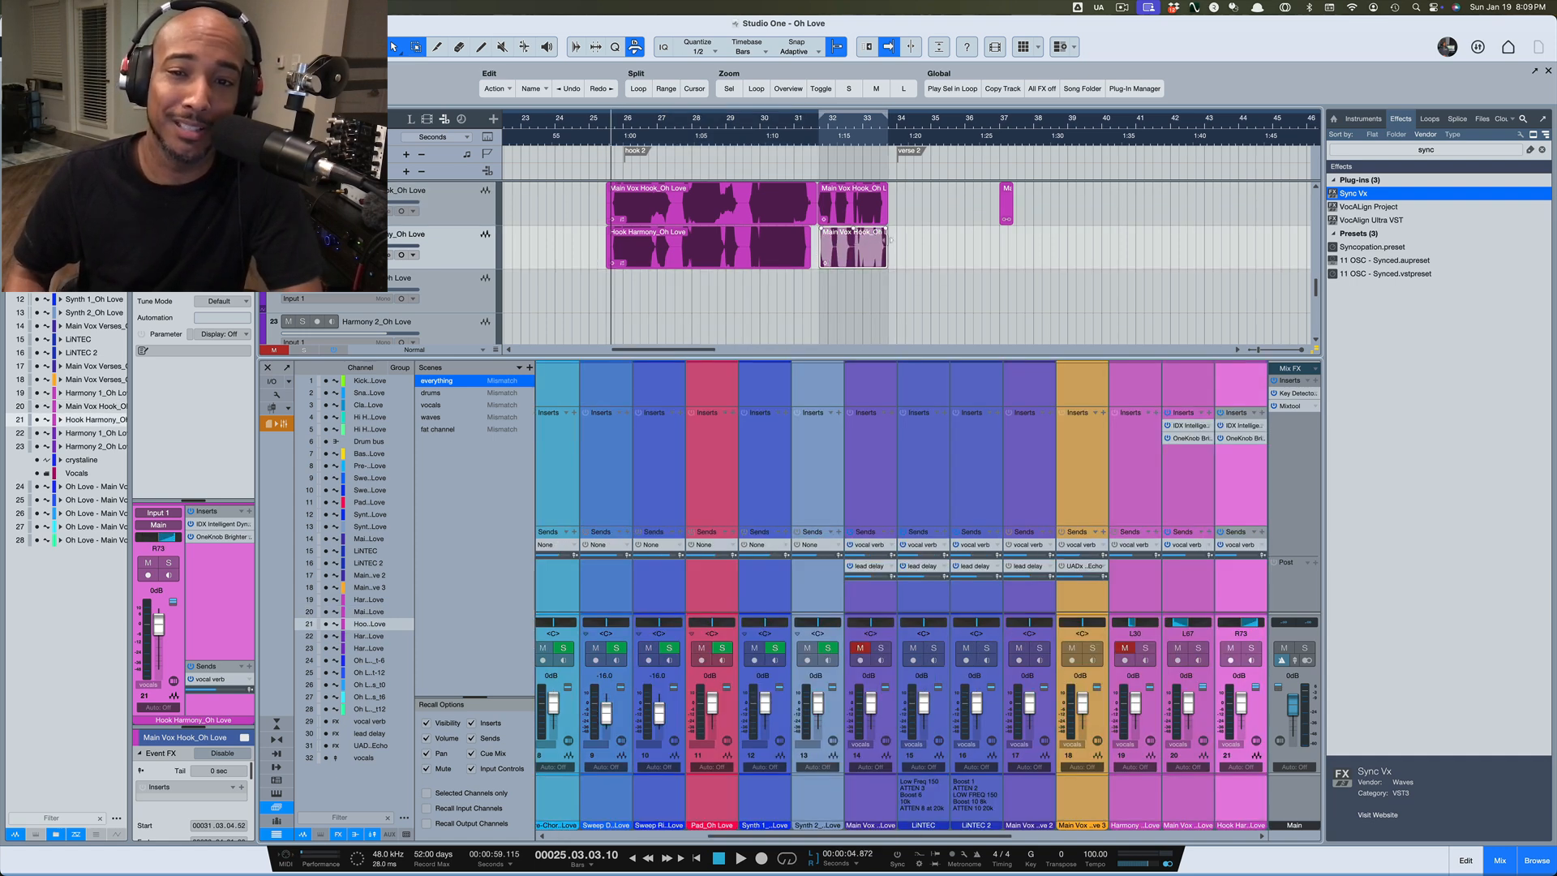
{"action": "left_click", "coordinate": [896, 240]}
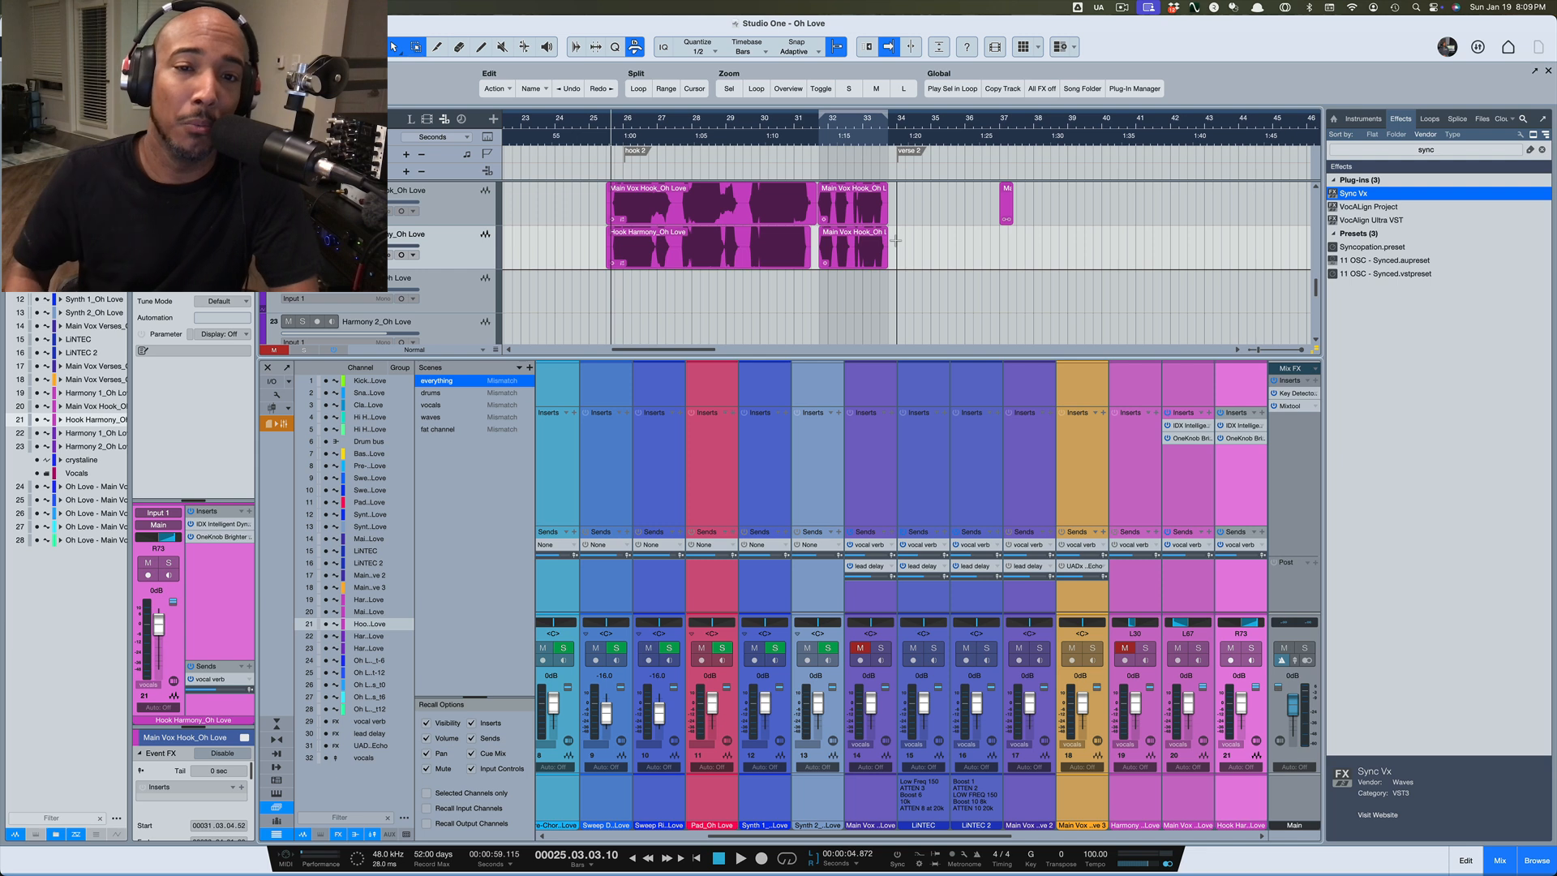
{"action": "key", "text": "space"}
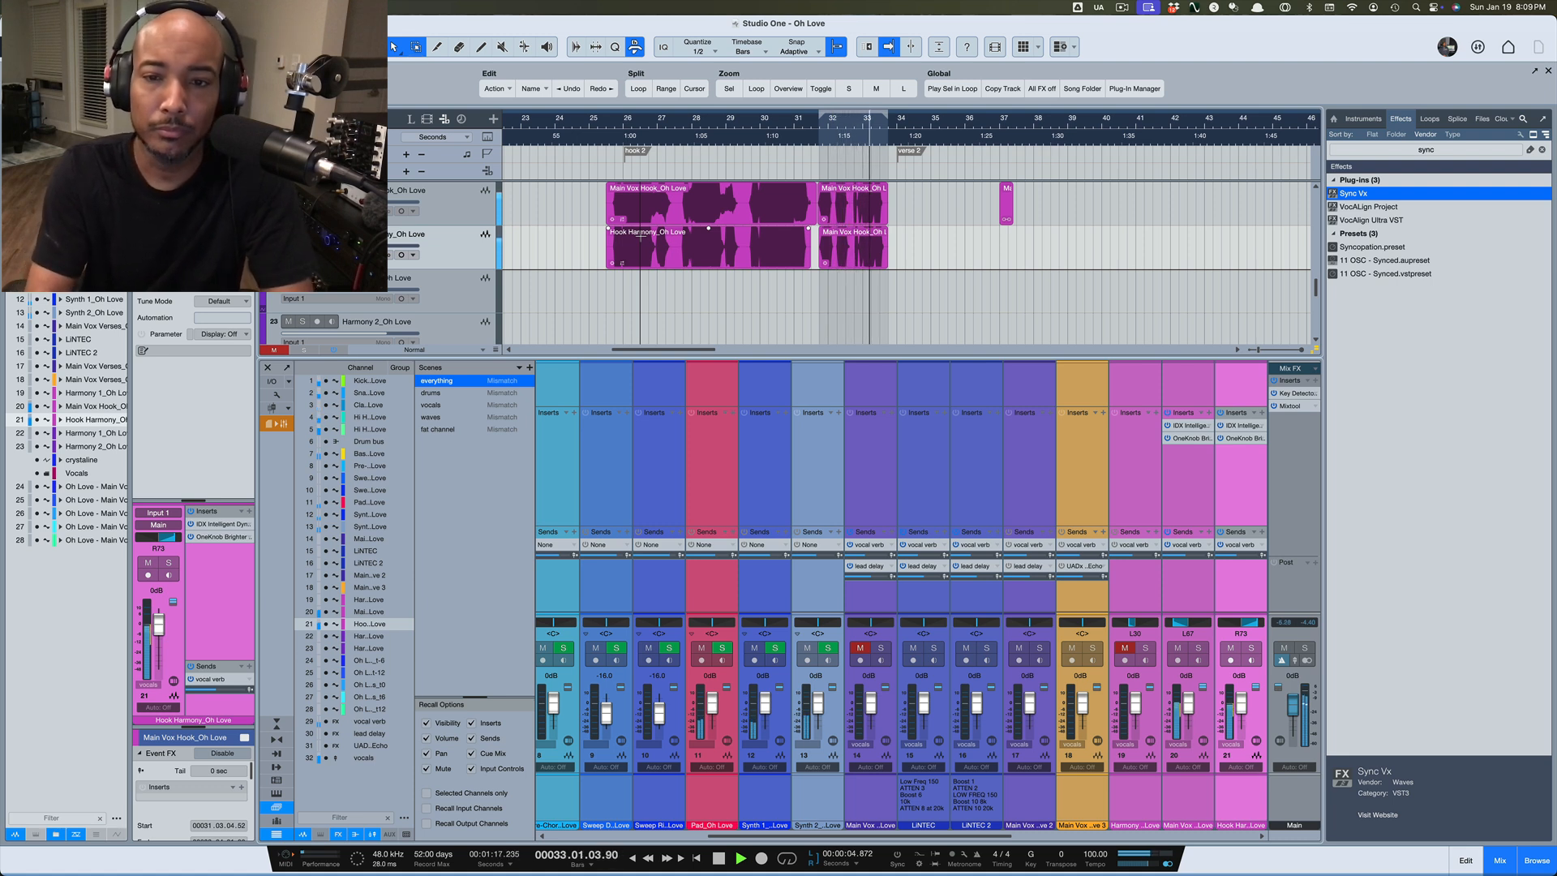
{"action": "key", "text": "space"}
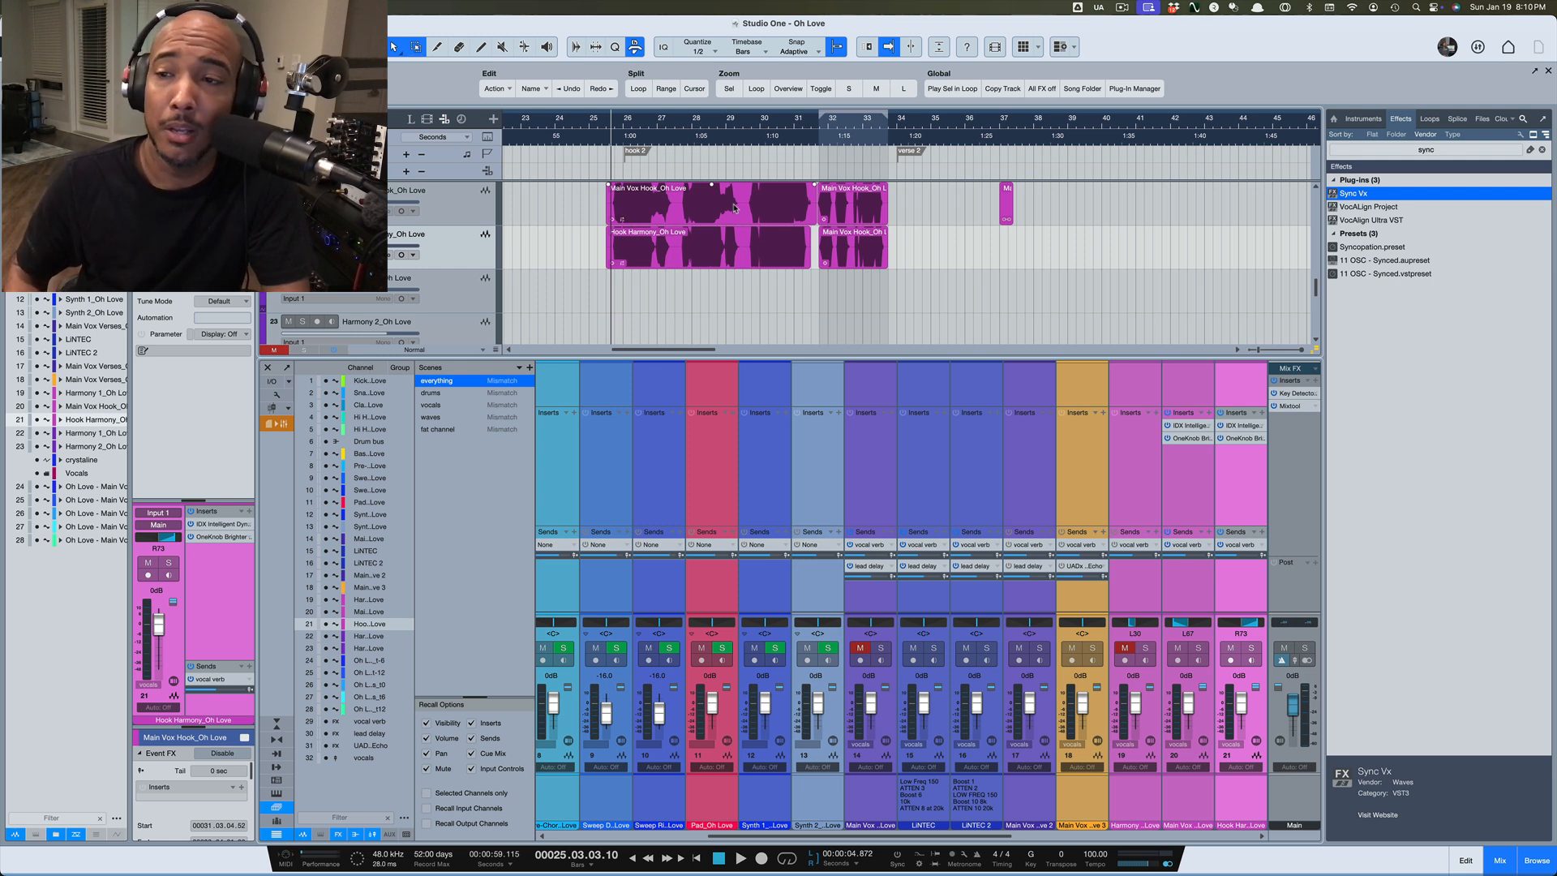
Select both Main Vox Hook events in hook 2 and apply Sync Vx as an event effect
{"action": "mouse_move", "coordinate": [1361, 196]}
{"action": "left_mouse_down"}
{"action": "mouse_move", "coordinate": [1181, 219]}
{"action": "mouse_move", "coordinate": [714, 209]}
{"action": "mouse_move", "coordinate": [1100, 271]}
{"action": "mouse_move", "coordinate": [1361, 194]}
{"action": "left_mouse_up"}
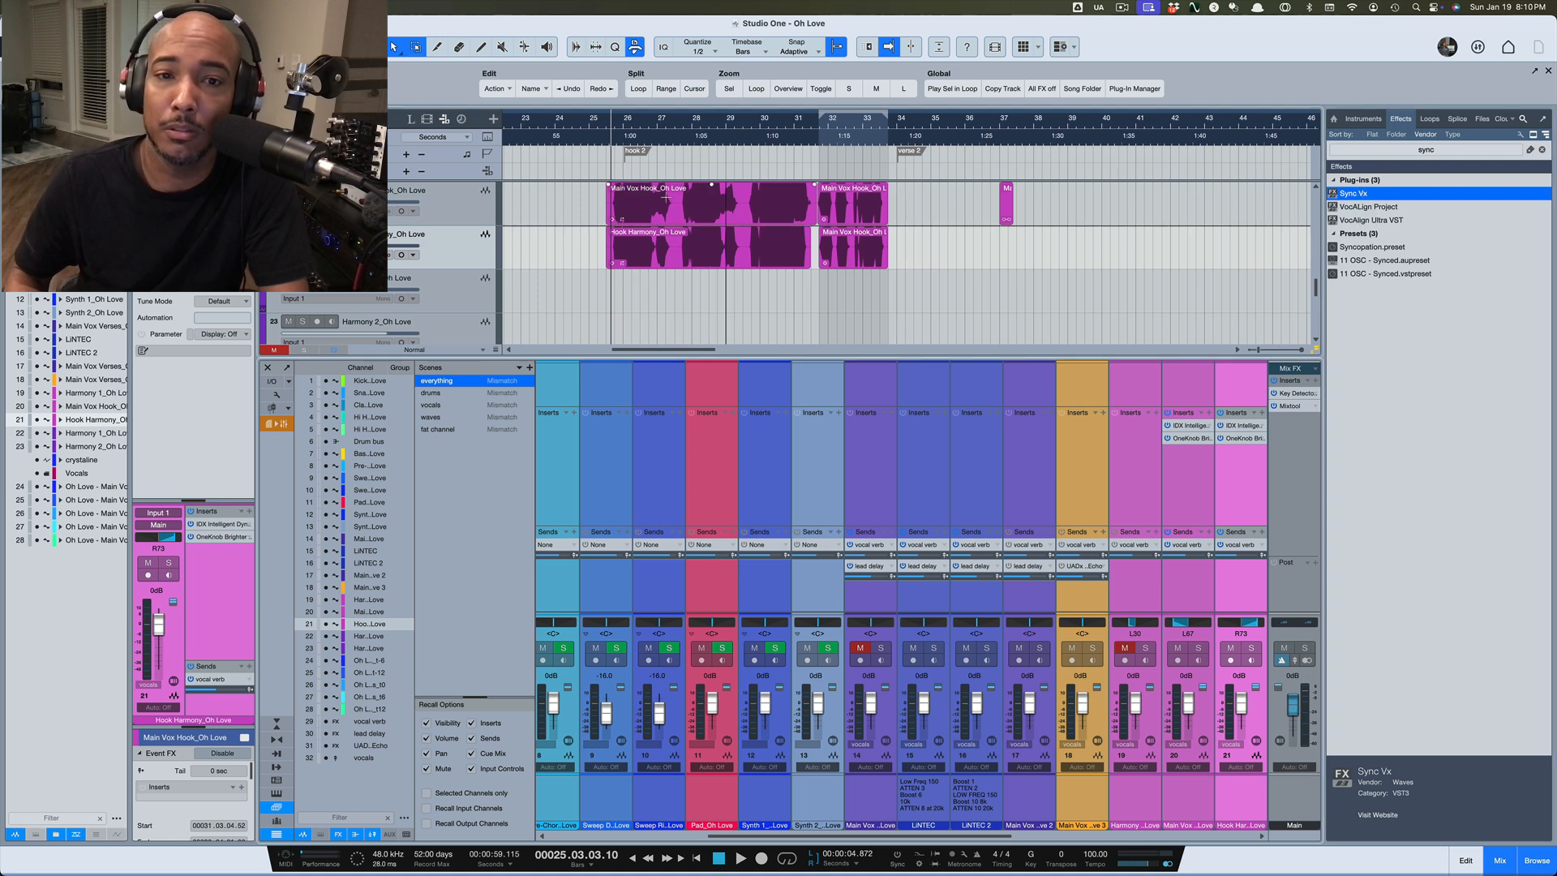
{"action": "left_click_drag", "start_coordinate": [599, 199], "coordinate": [914, 199]}
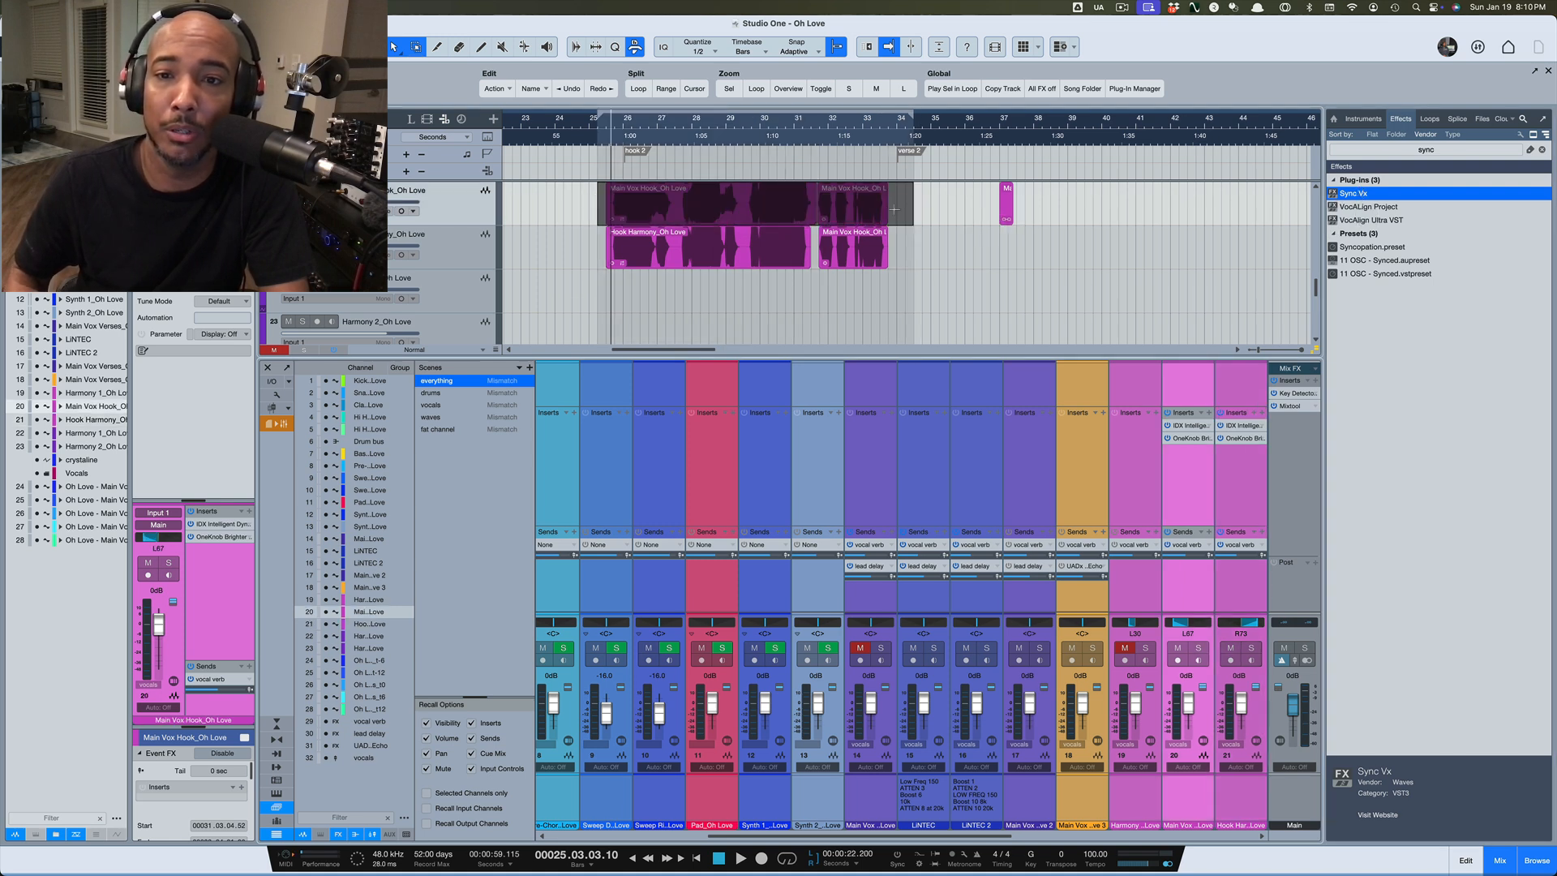
{"action": "left_click_drag", "start_coordinate": [1353, 198], "coordinate": [1403, 193]}
{"action": "left_click", "coordinate": [821, 214]}
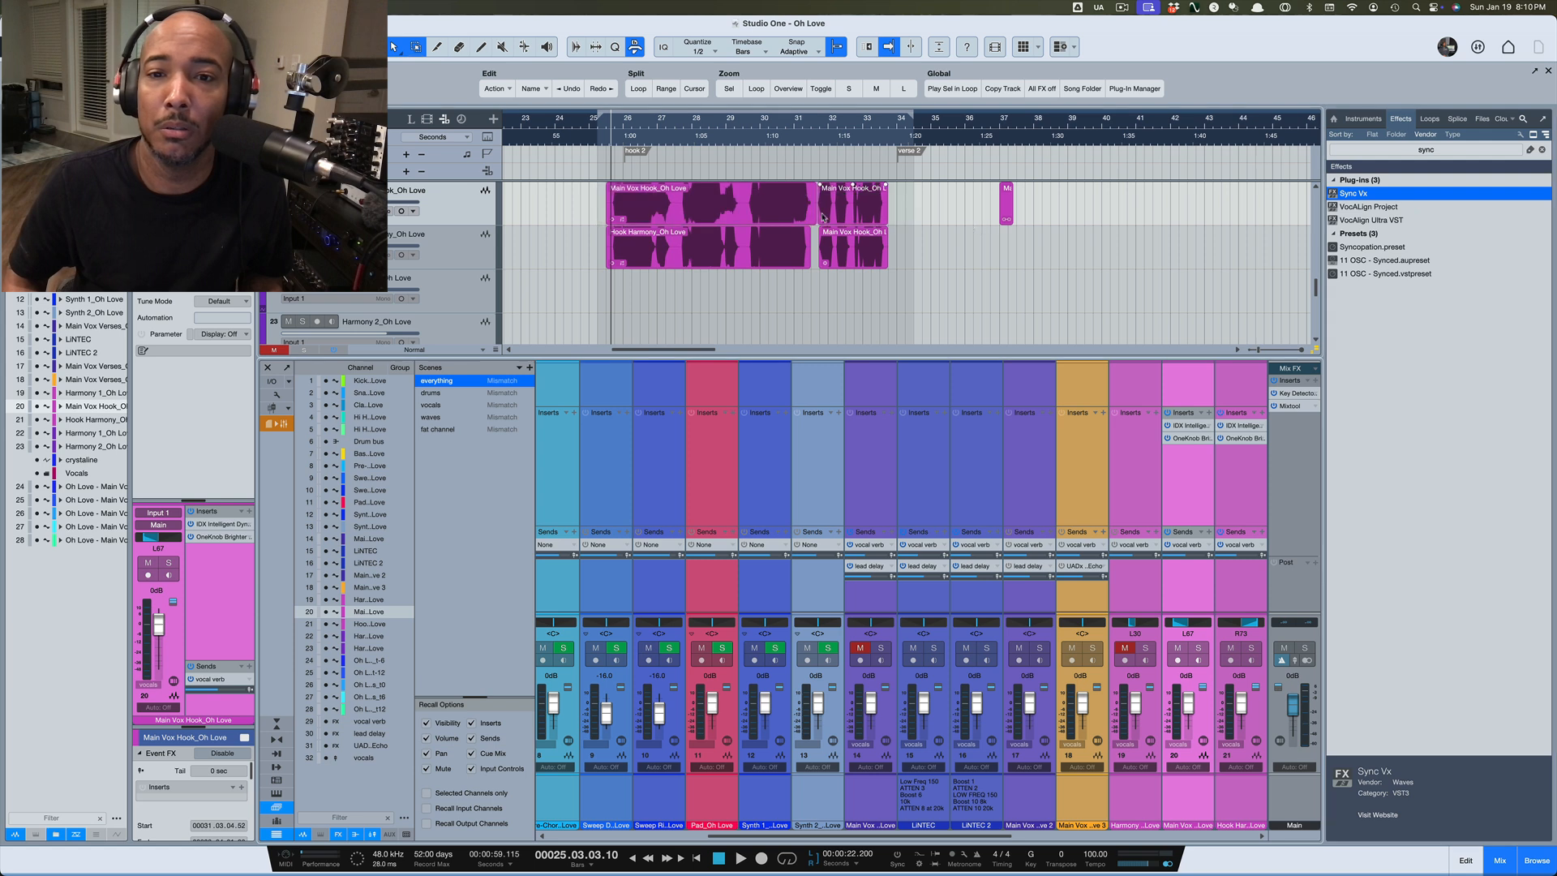
{"action": "left_click", "coordinate": [744, 214], "text": "shift"}
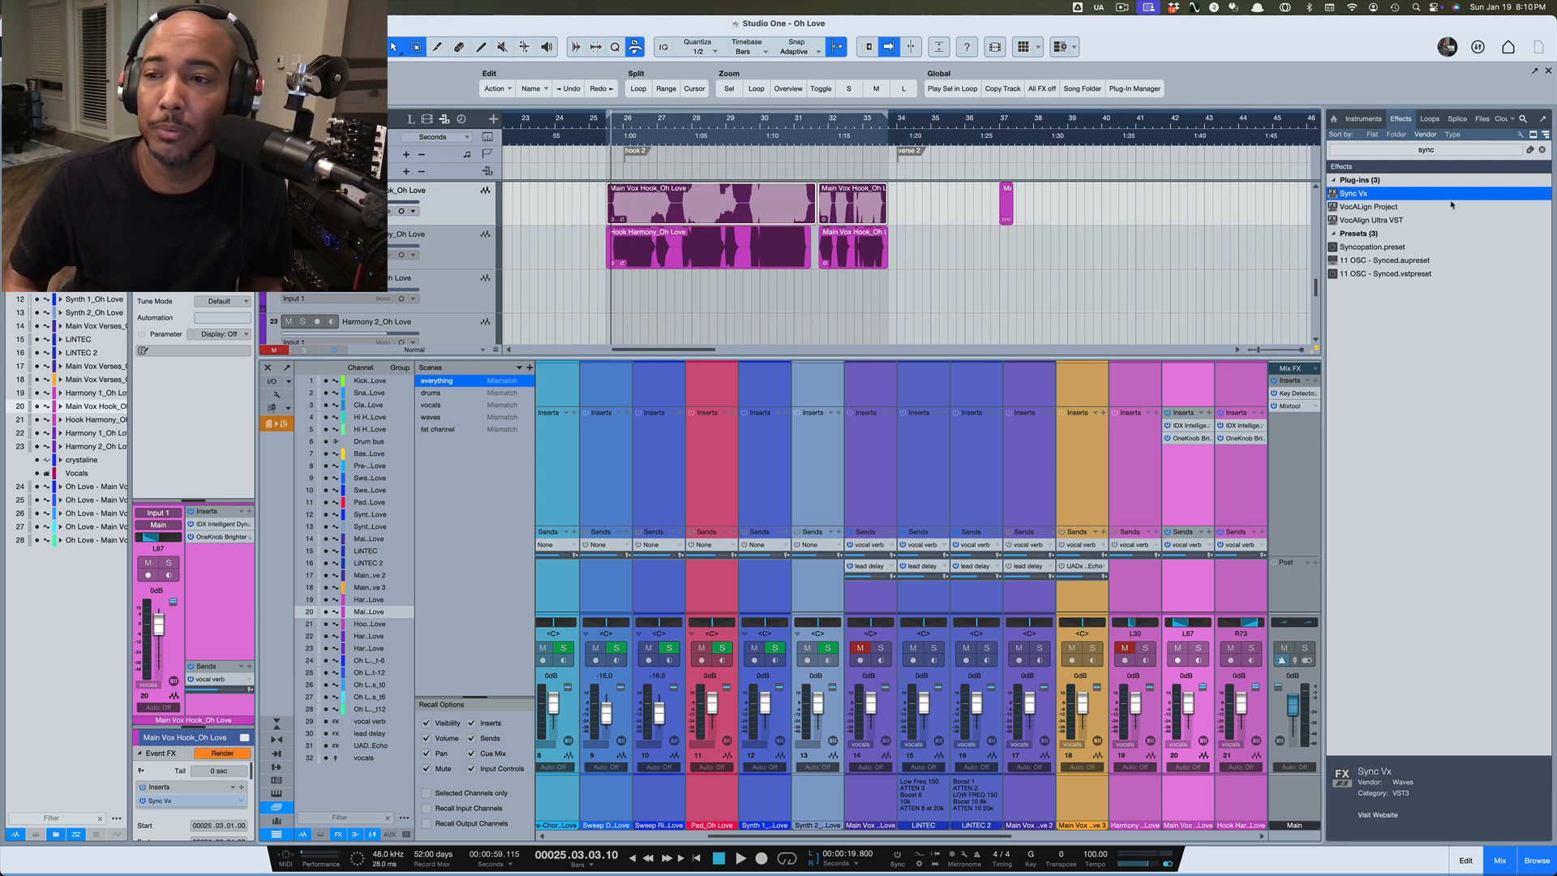
{"action": "left_click_drag", "start_coordinate": [1363, 195], "coordinate": [674, 210]}
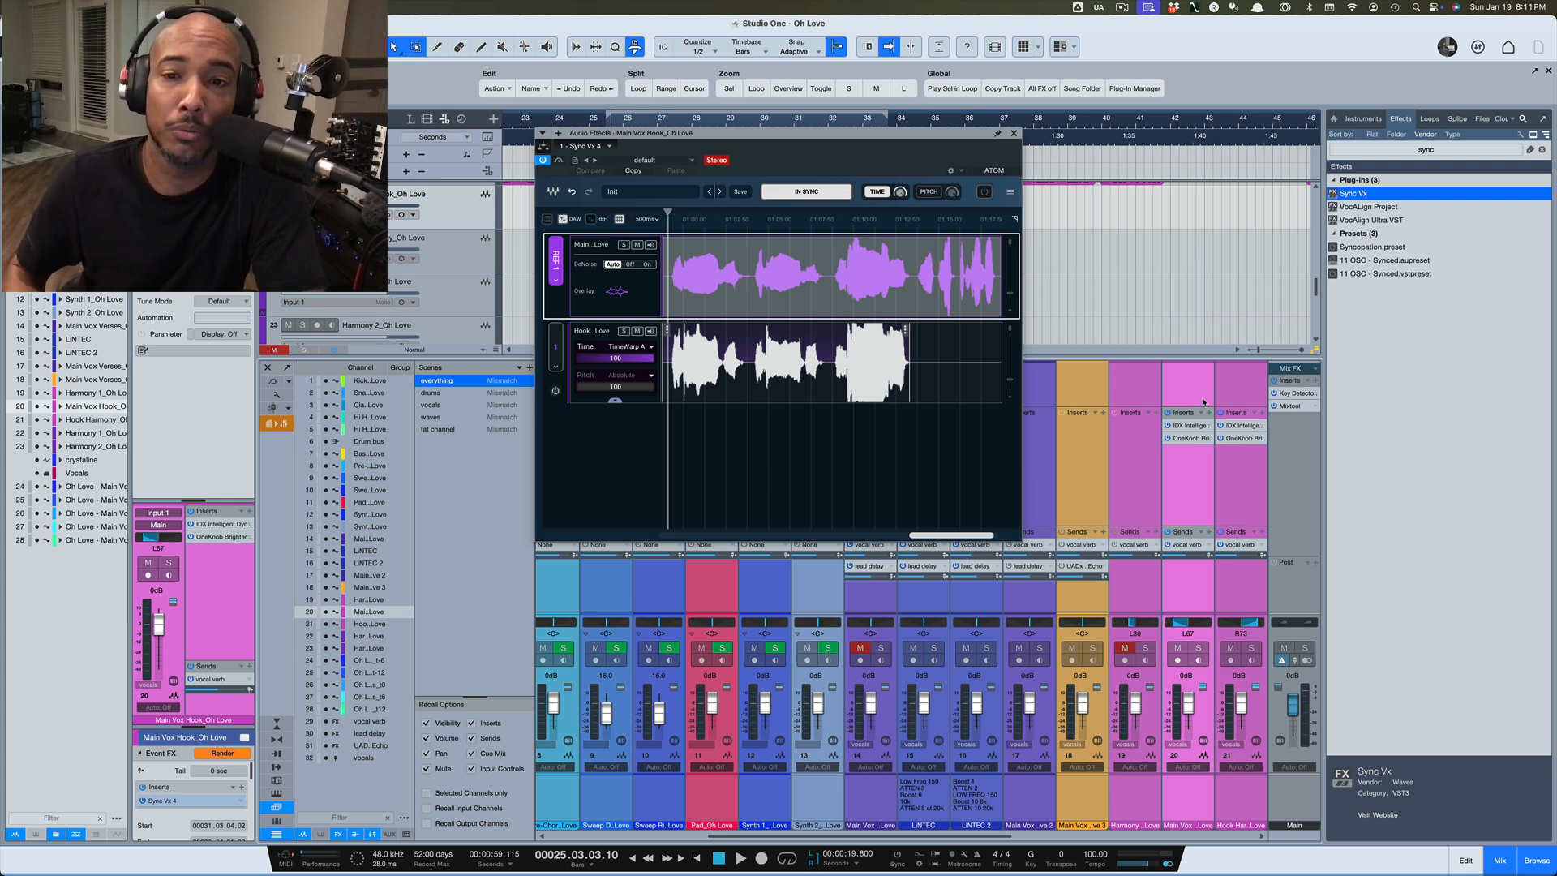
Enlarge and reposition the Sync Vx window, and view the reference assignment options for the main vocal
{"action": "left_click_drag", "start_coordinate": [1017, 537], "coordinate": [1231, 643]}
{"action": "left_click_drag", "start_coordinate": [909, 139], "coordinate": [677, 258]}
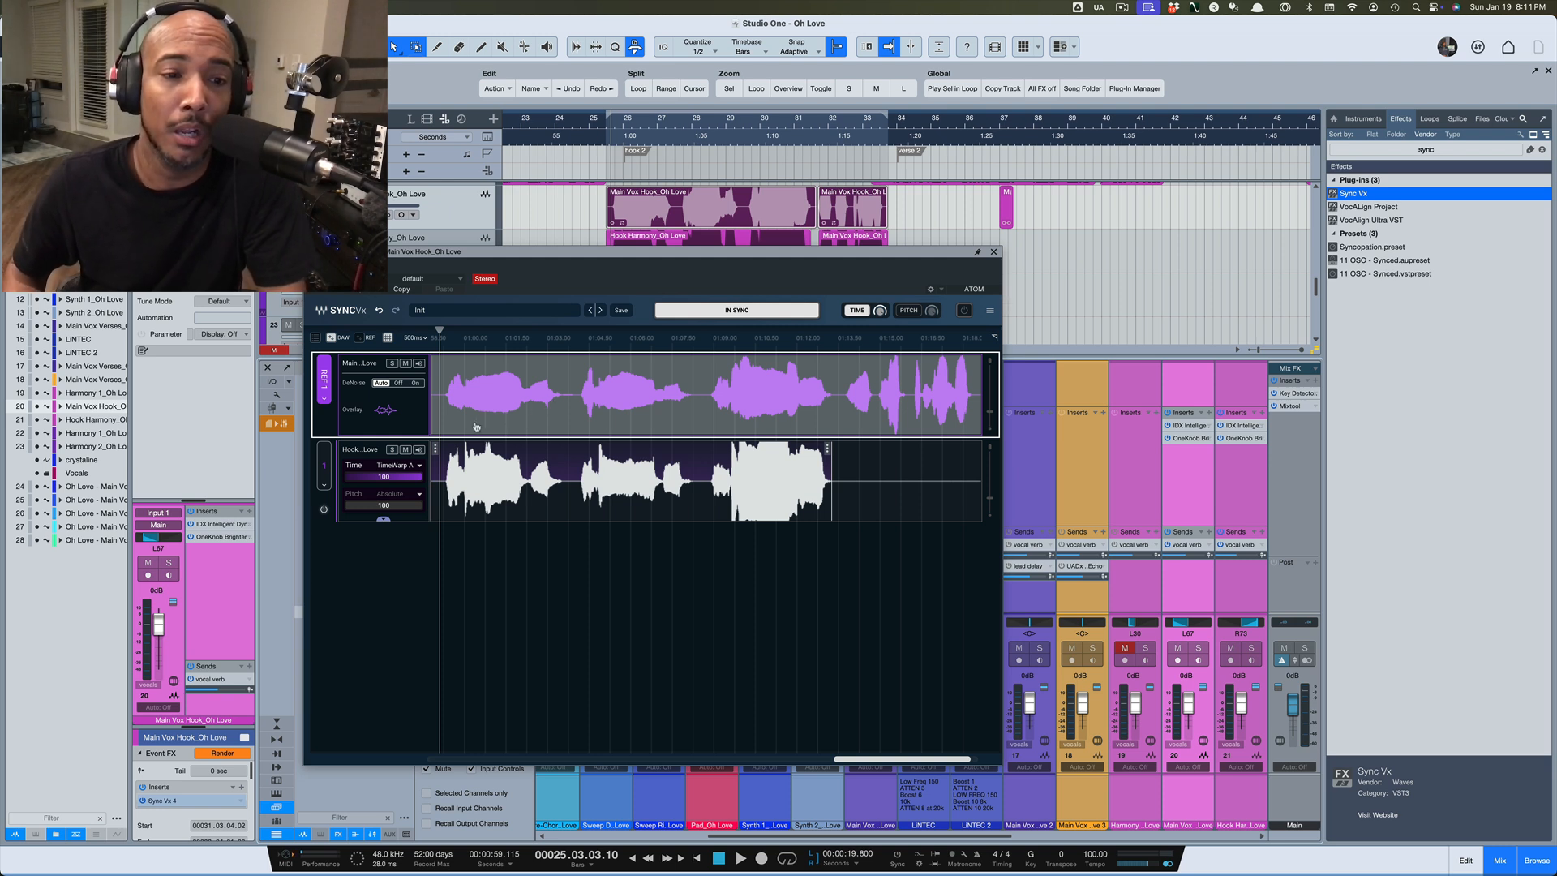
{"action": "left_click", "coordinate": [324, 381]}
{"action": "mouse_move", "coordinate": [357, 364]}
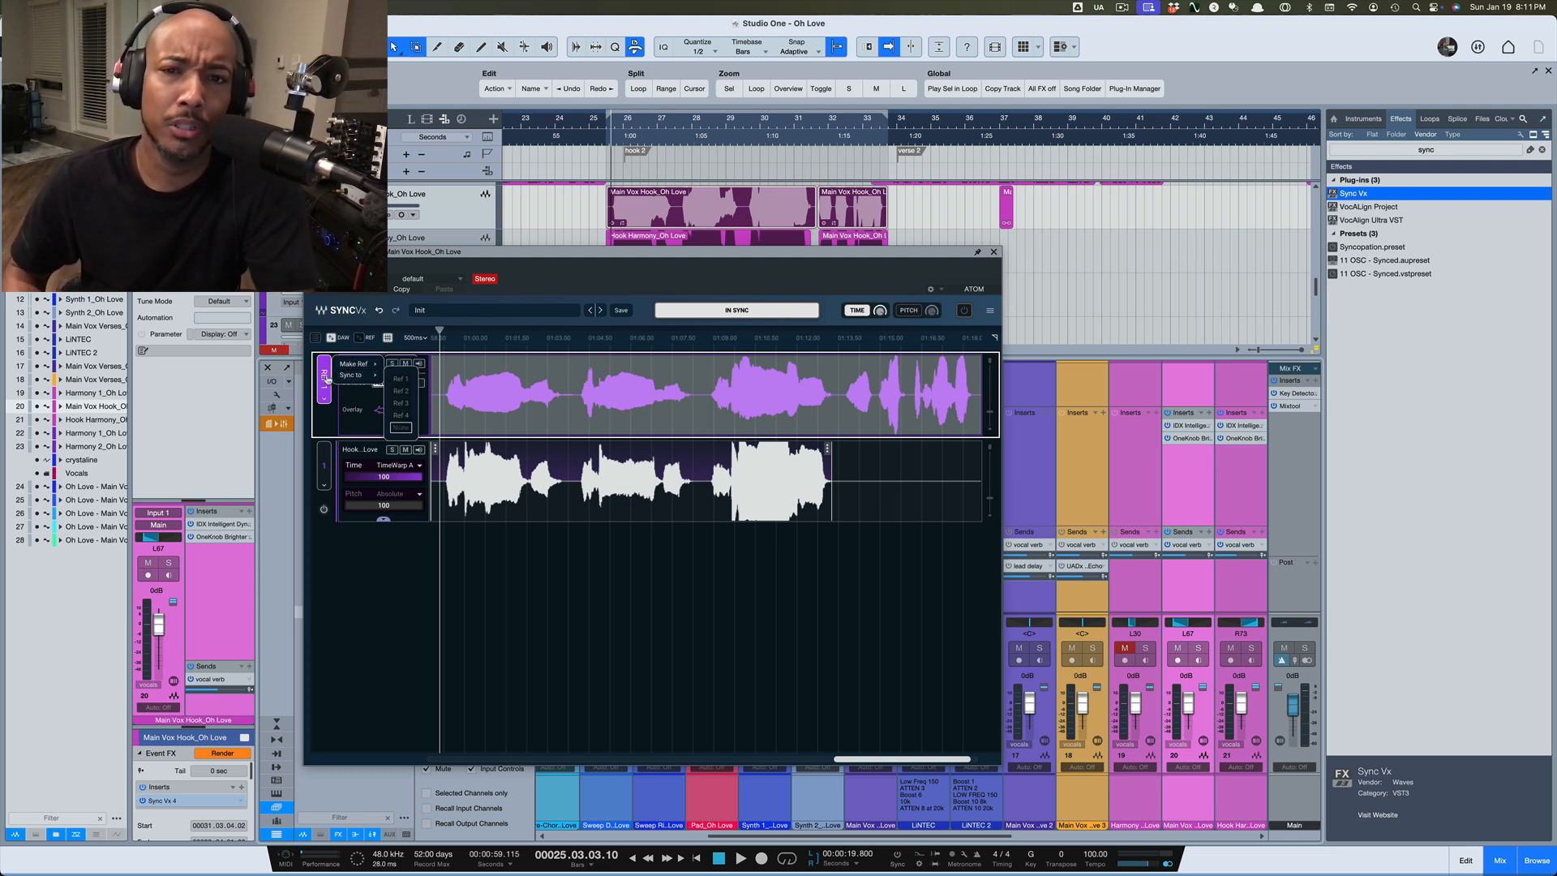
{"action": "left_click", "coordinate": [327, 379]}
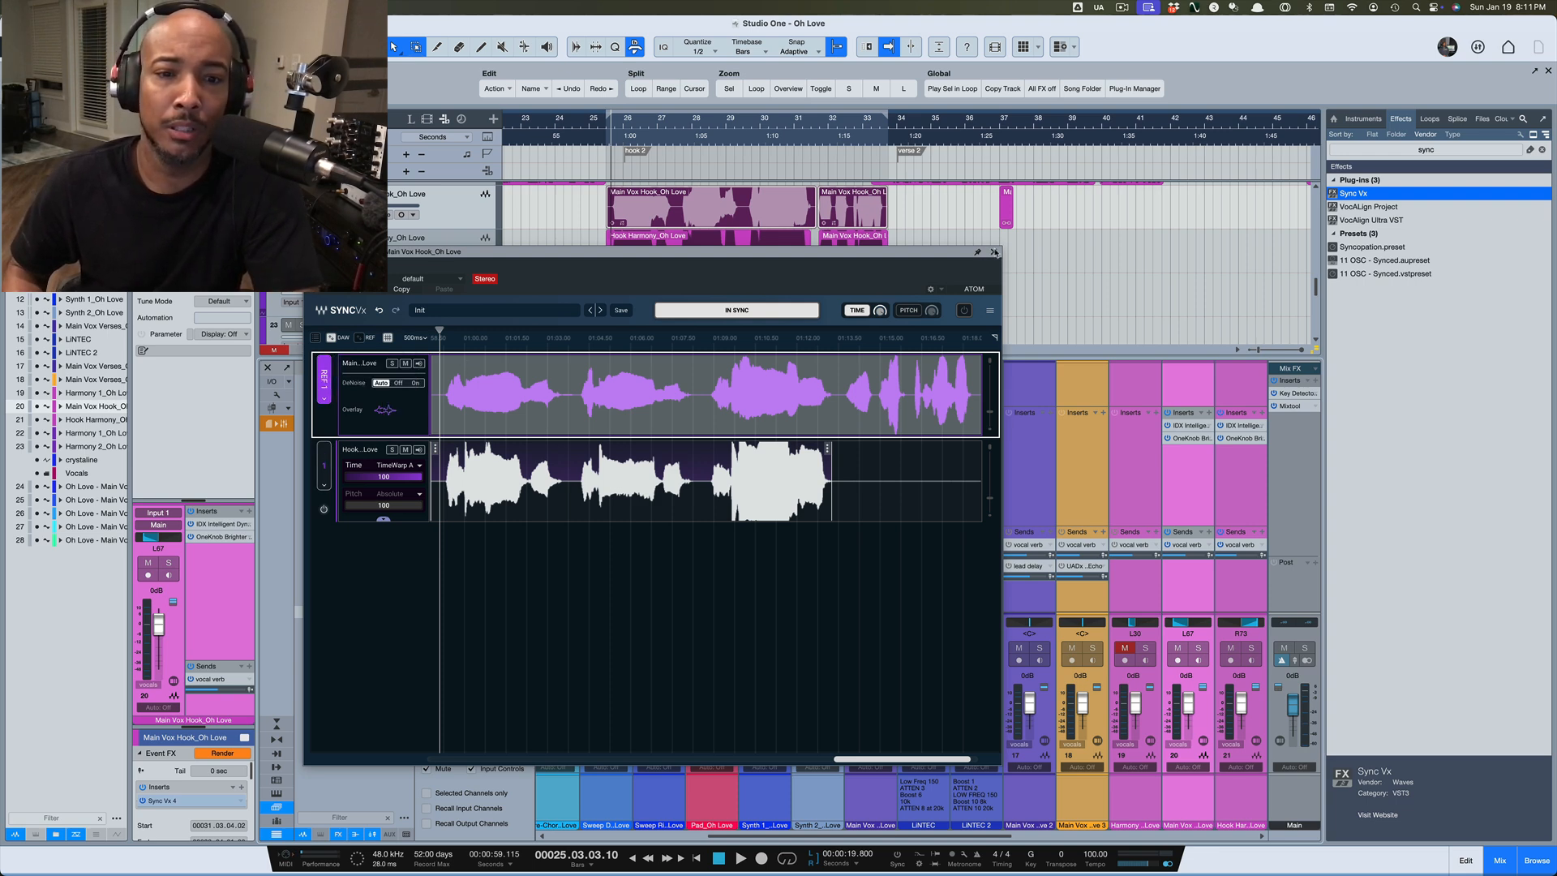
Close the Sync Vx window and remove the Sync Vx event effect from the Main Vox Hook events
{"action": "left_click", "coordinate": [996, 252]}
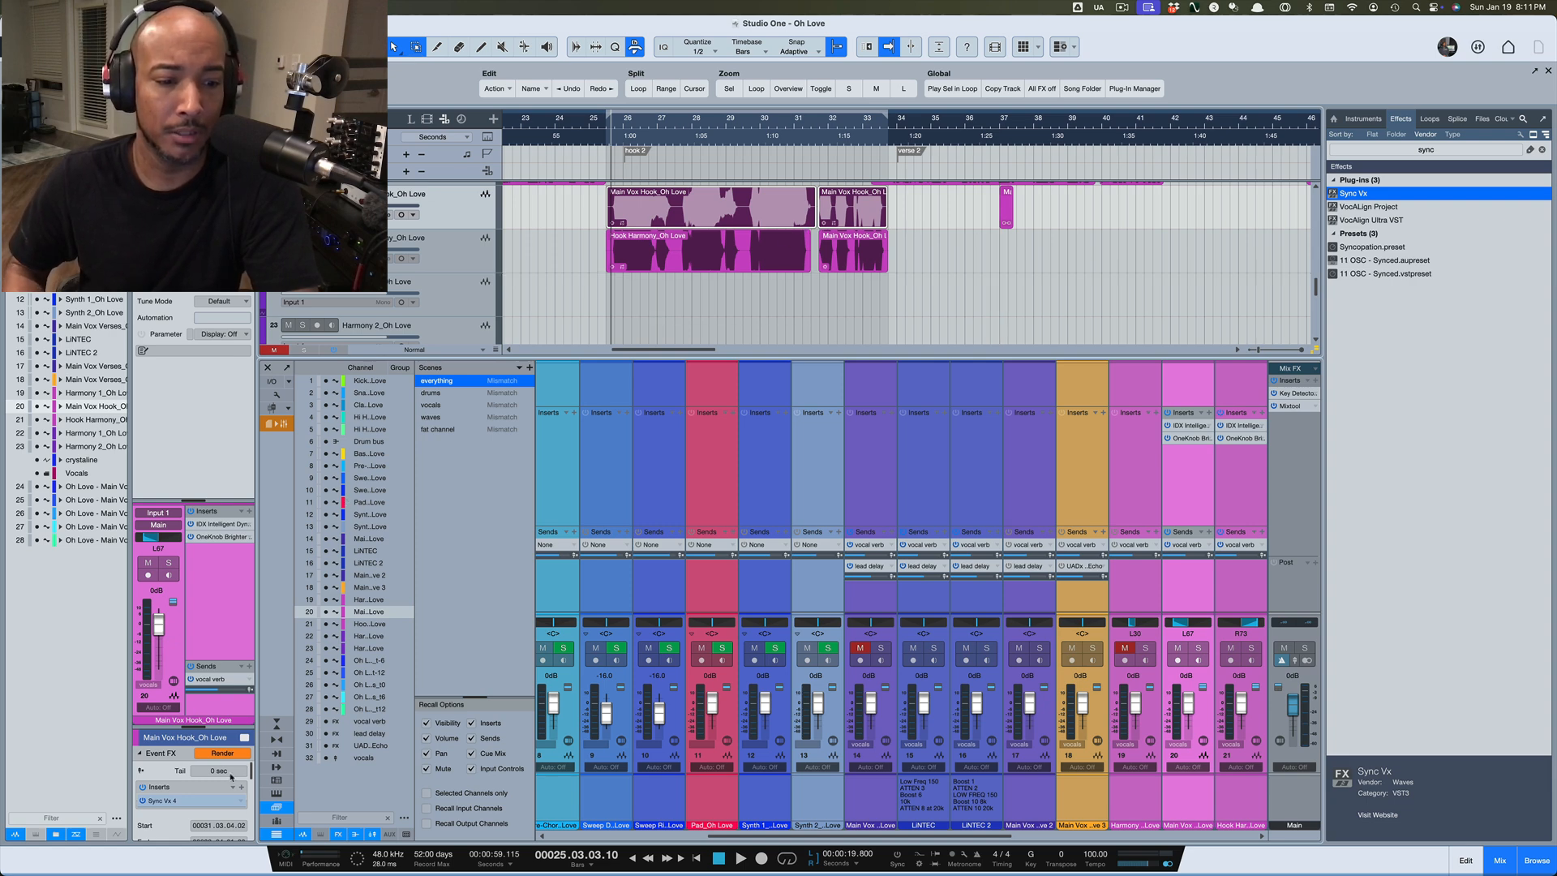
{"action": "scroll", "coordinate": [191, 793], "scroll_direction": "down", "scroll_amount": 1}
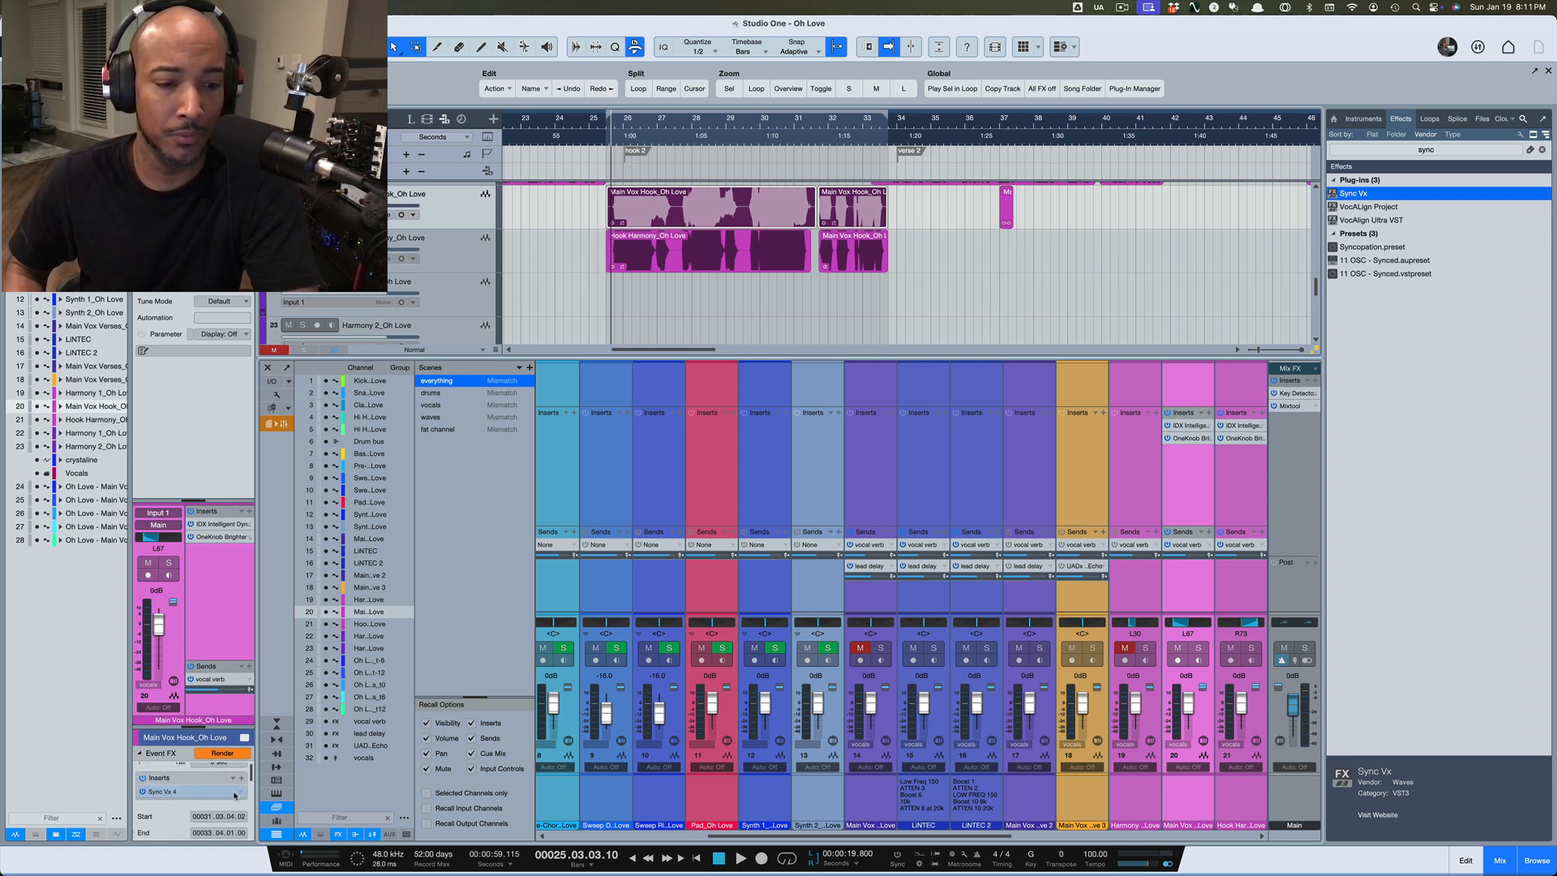
{"action": "left_click", "coordinate": [238, 793]}
{"action": "left_click", "coordinate": [265, 776]}
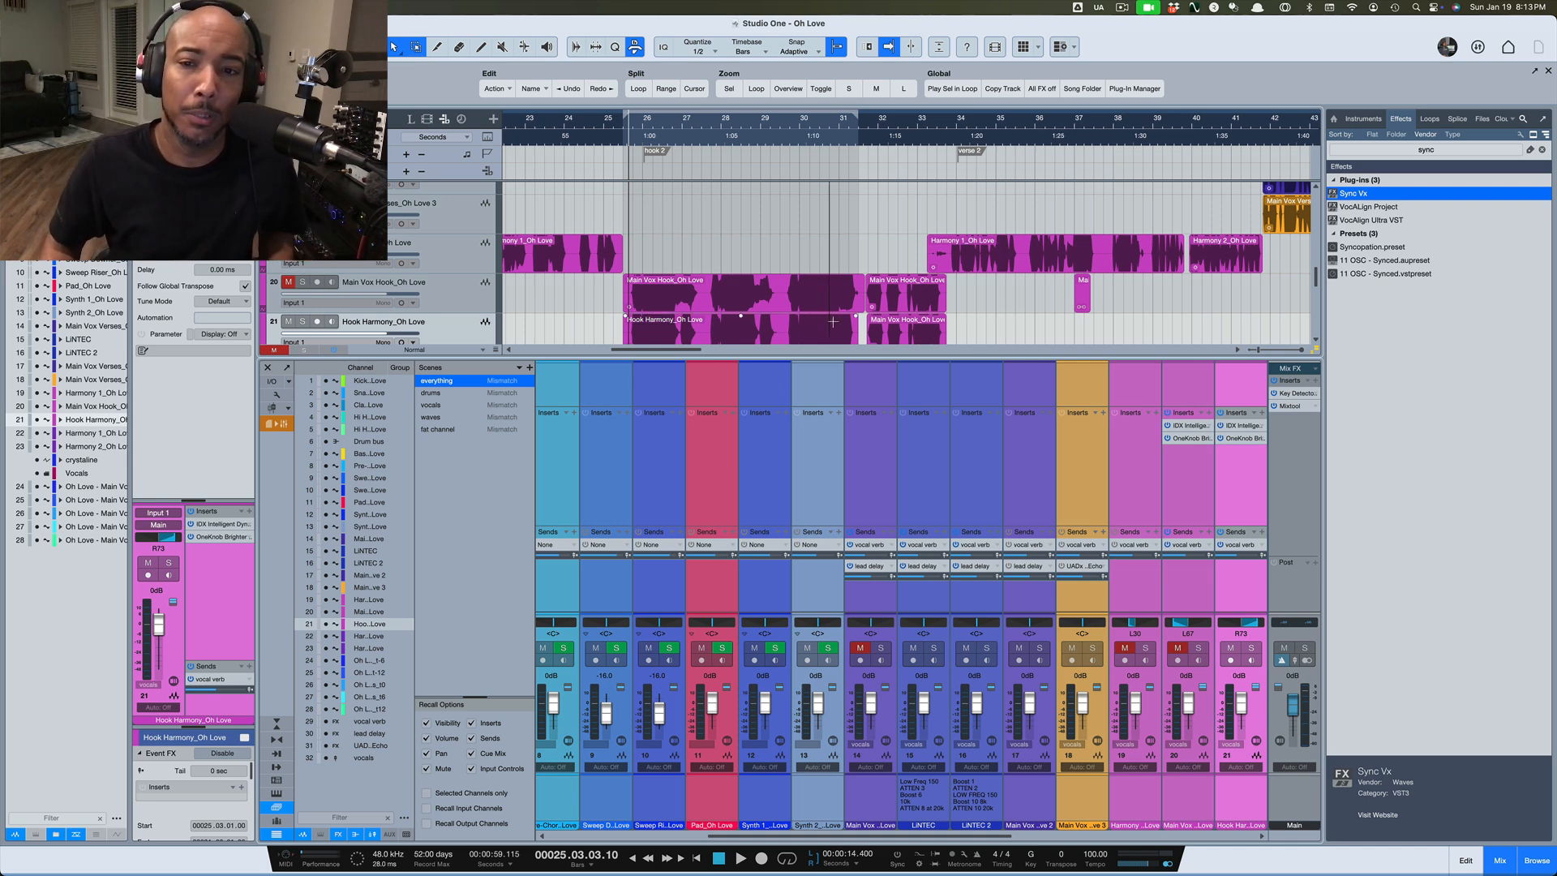
Apply Sync Vx as an event effect to both Main Vox Hook events and make that vocal Ref 1
{"action": "left_click", "coordinate": [892, 311]}
{"action": "left_click", "coordinate": [892, 311]}
{"action": "left_click", "coordinate": [807, 308], "text": "shift"}
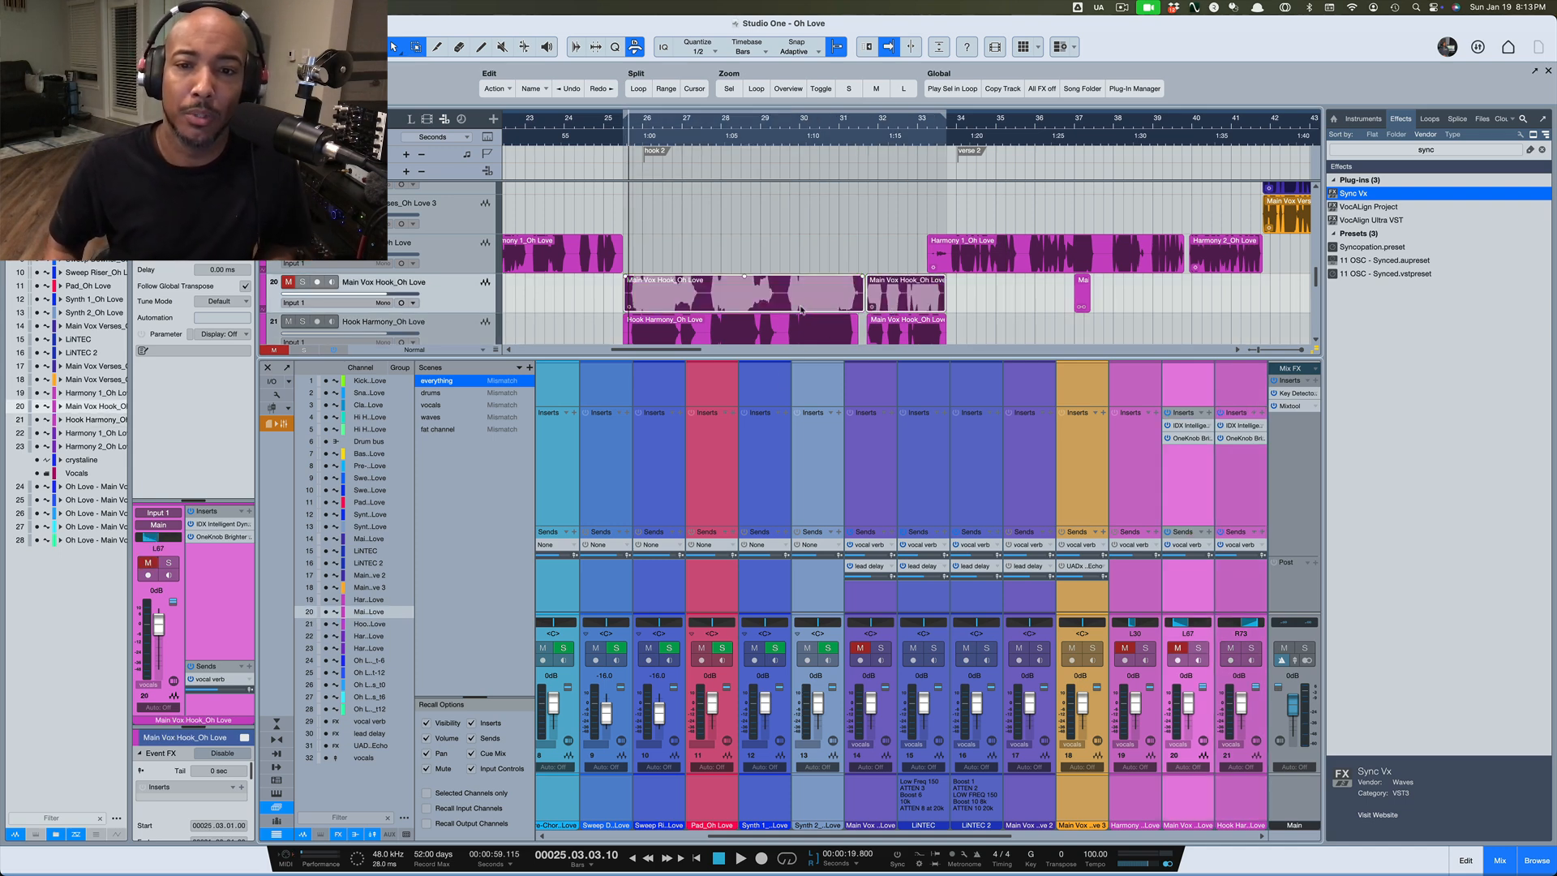
{"action": "left_click_drag", "start_coordinate": [1356, 196], "coordinate": [779, 309]}
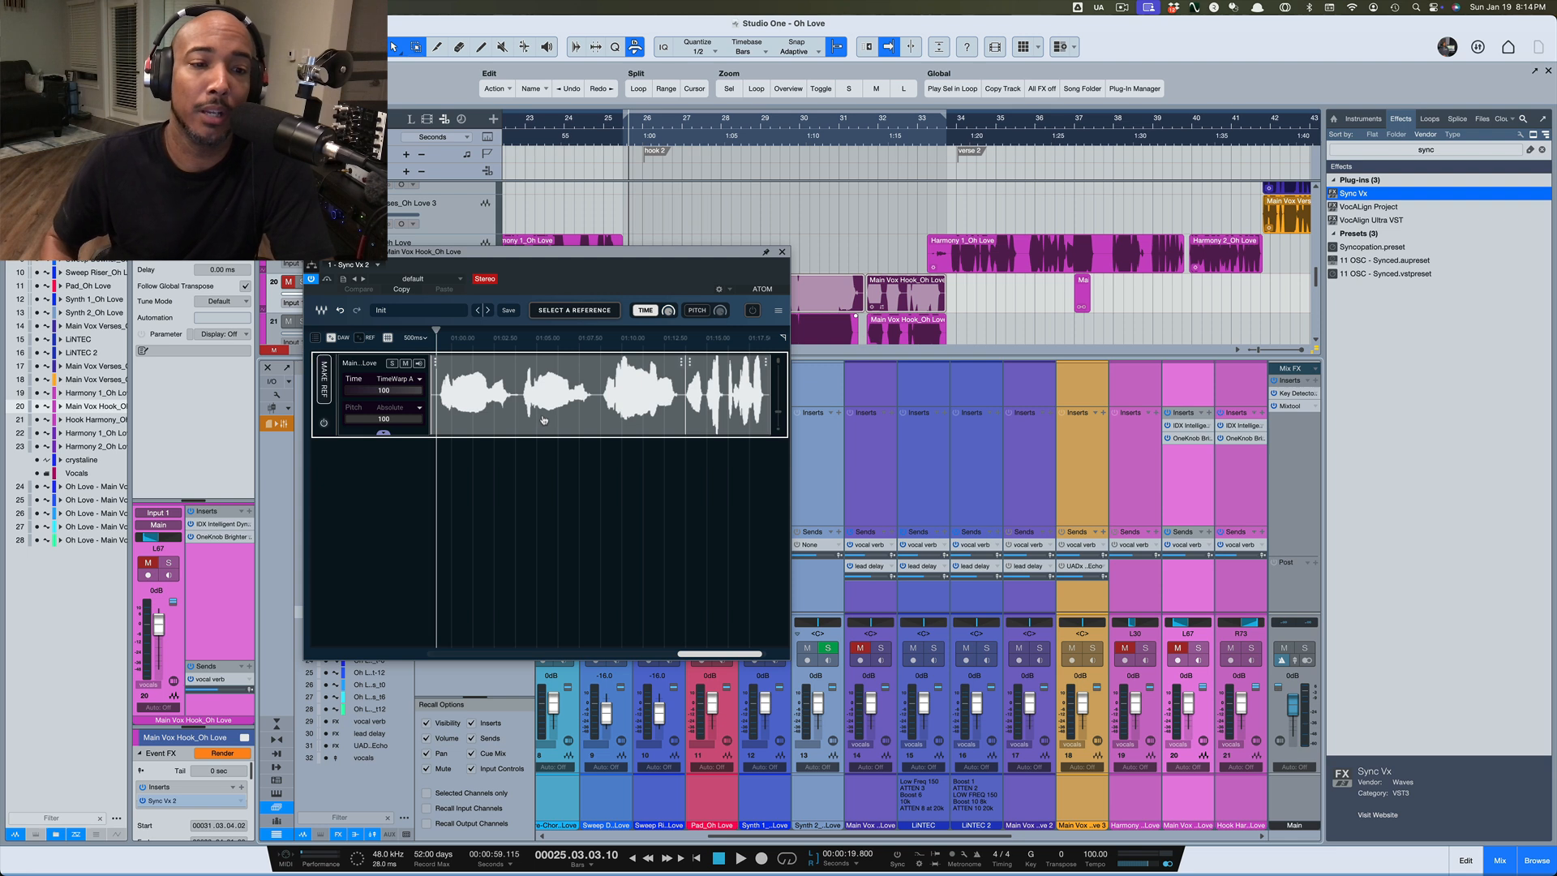
{"action": "left_click", "coordinate": [325, 395]}
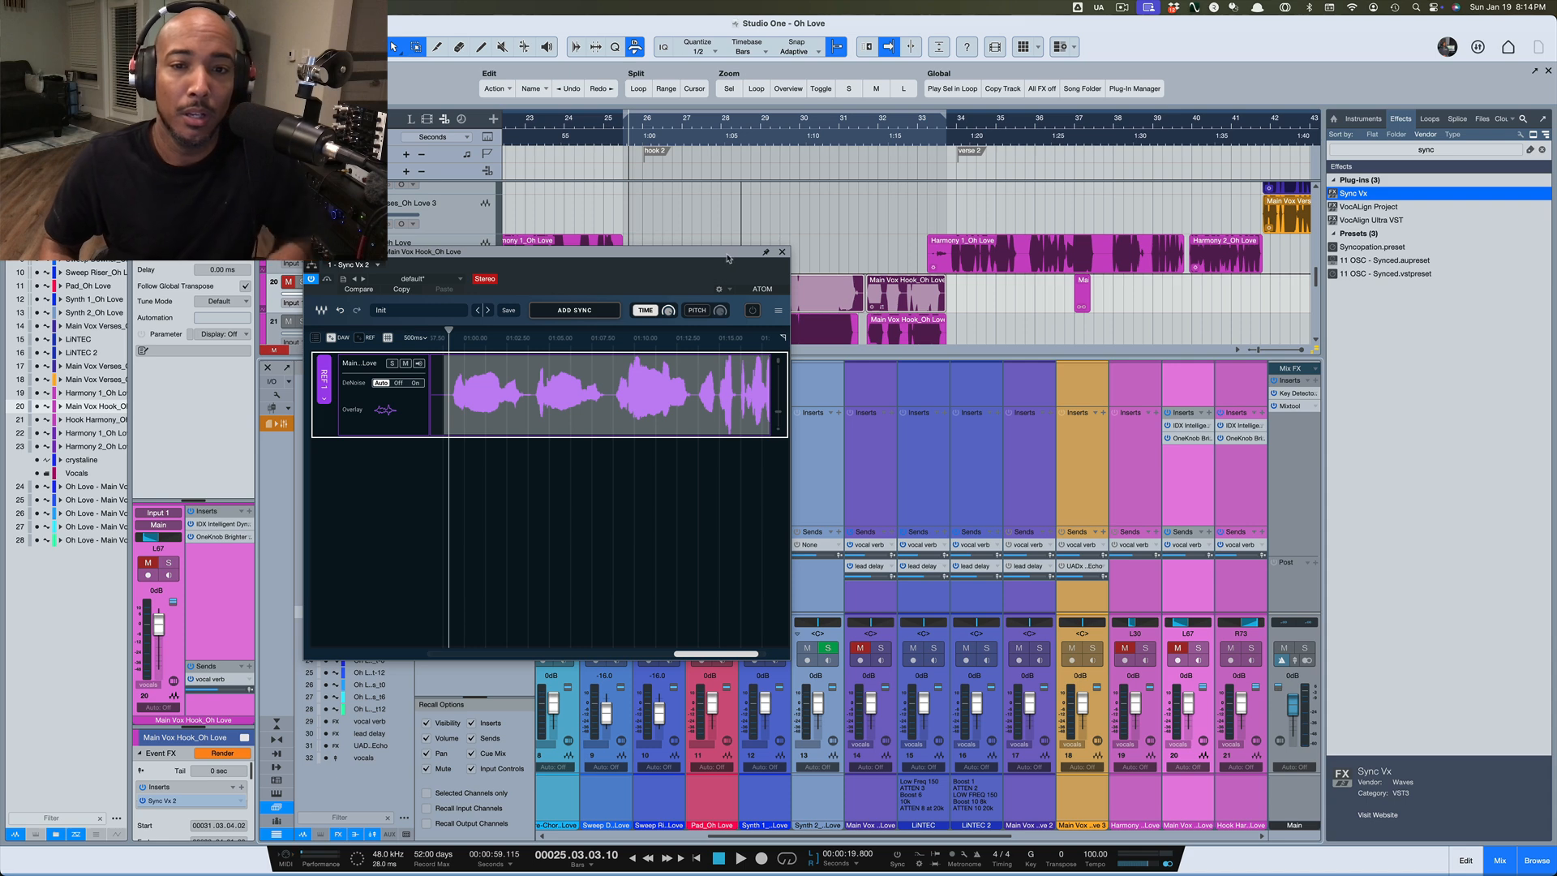
Apply Sync Vx as an event effect to both events on the Hook Harmony track, and enlarge the plug-in window
{"action": "left_click_drag", "start_coordinate": [769, 252], "coordinate": [570, 307]}
{"action": "scroll", "coordinate": [811, 308], "scroll_direction": "down", "scroll_amount": 2}
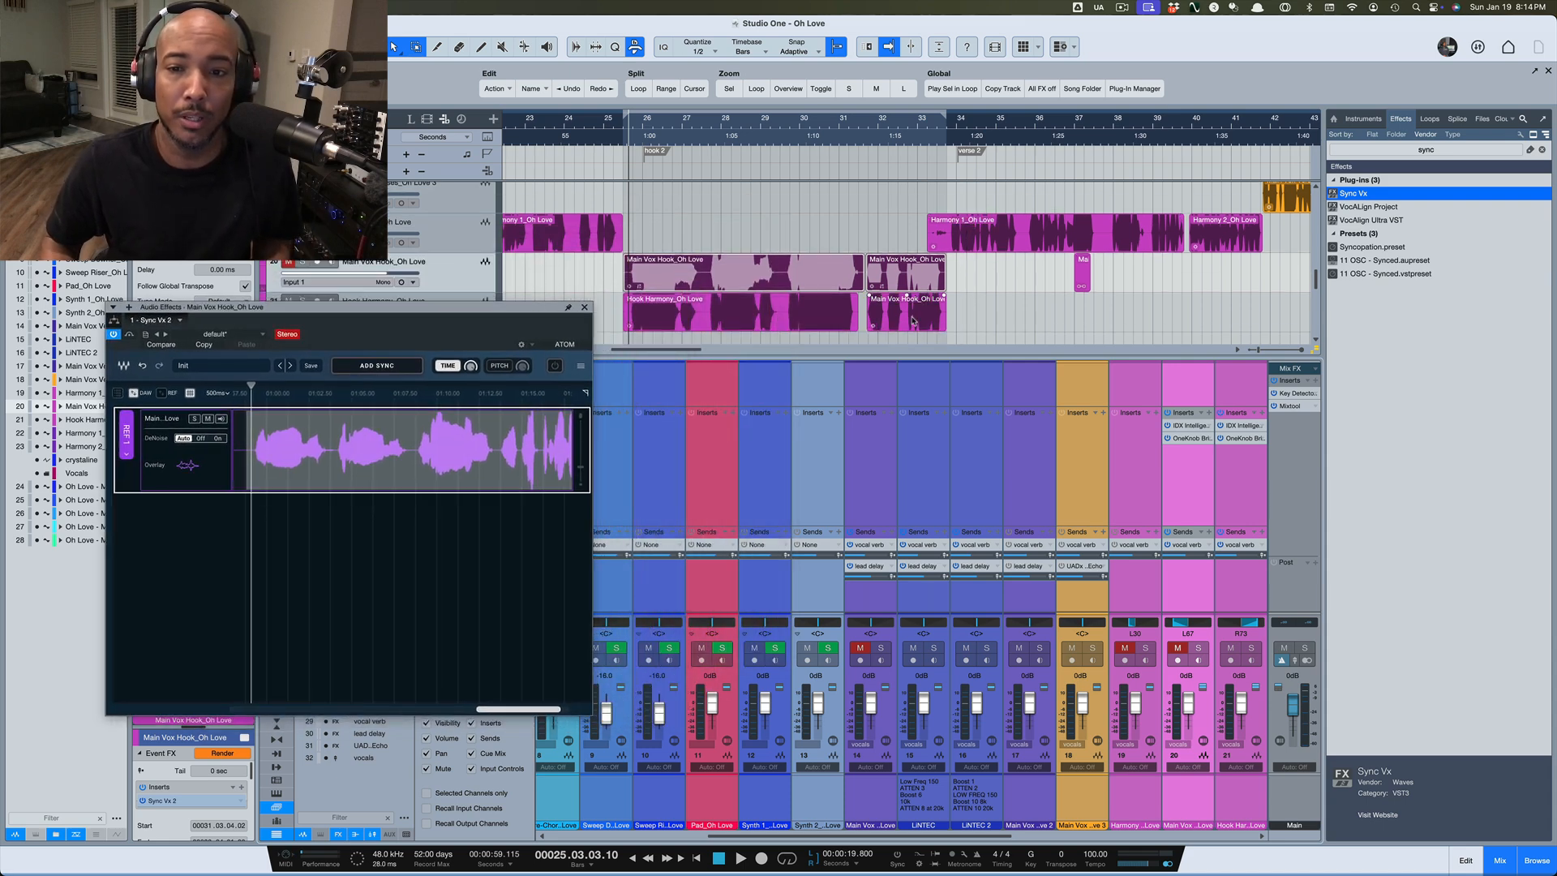
{"action": "left_click", "coordinate": [907, 313]}
{"action": "left_click", "coordinate": [812, 323], "text": "shift"}
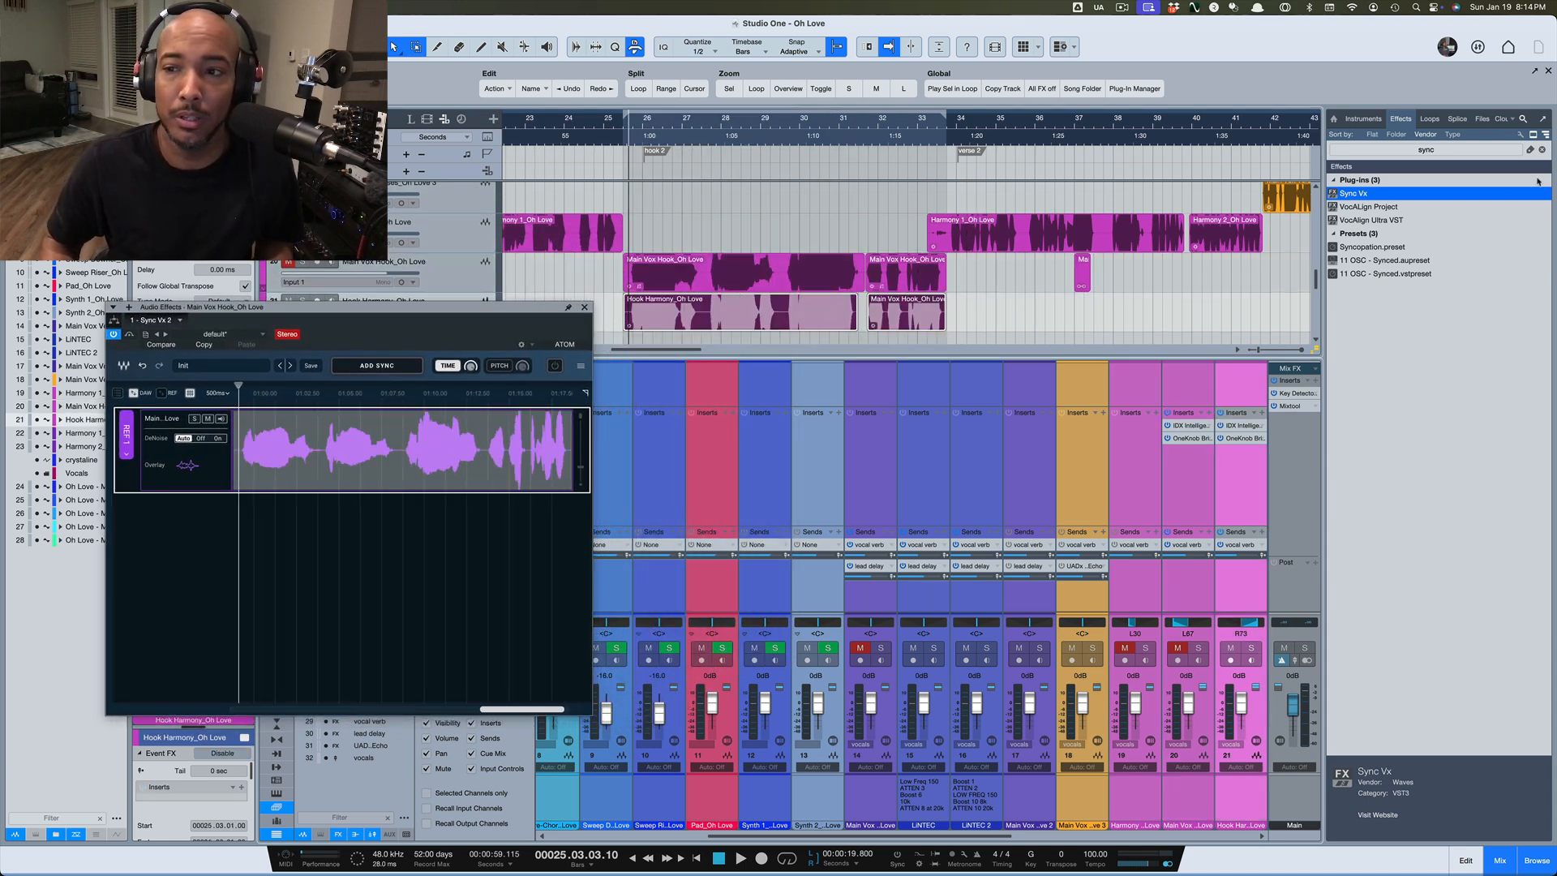
{"action": "left_click_drag", "start_coordinate": [1352, 197], "coordinate": [793, 319]}
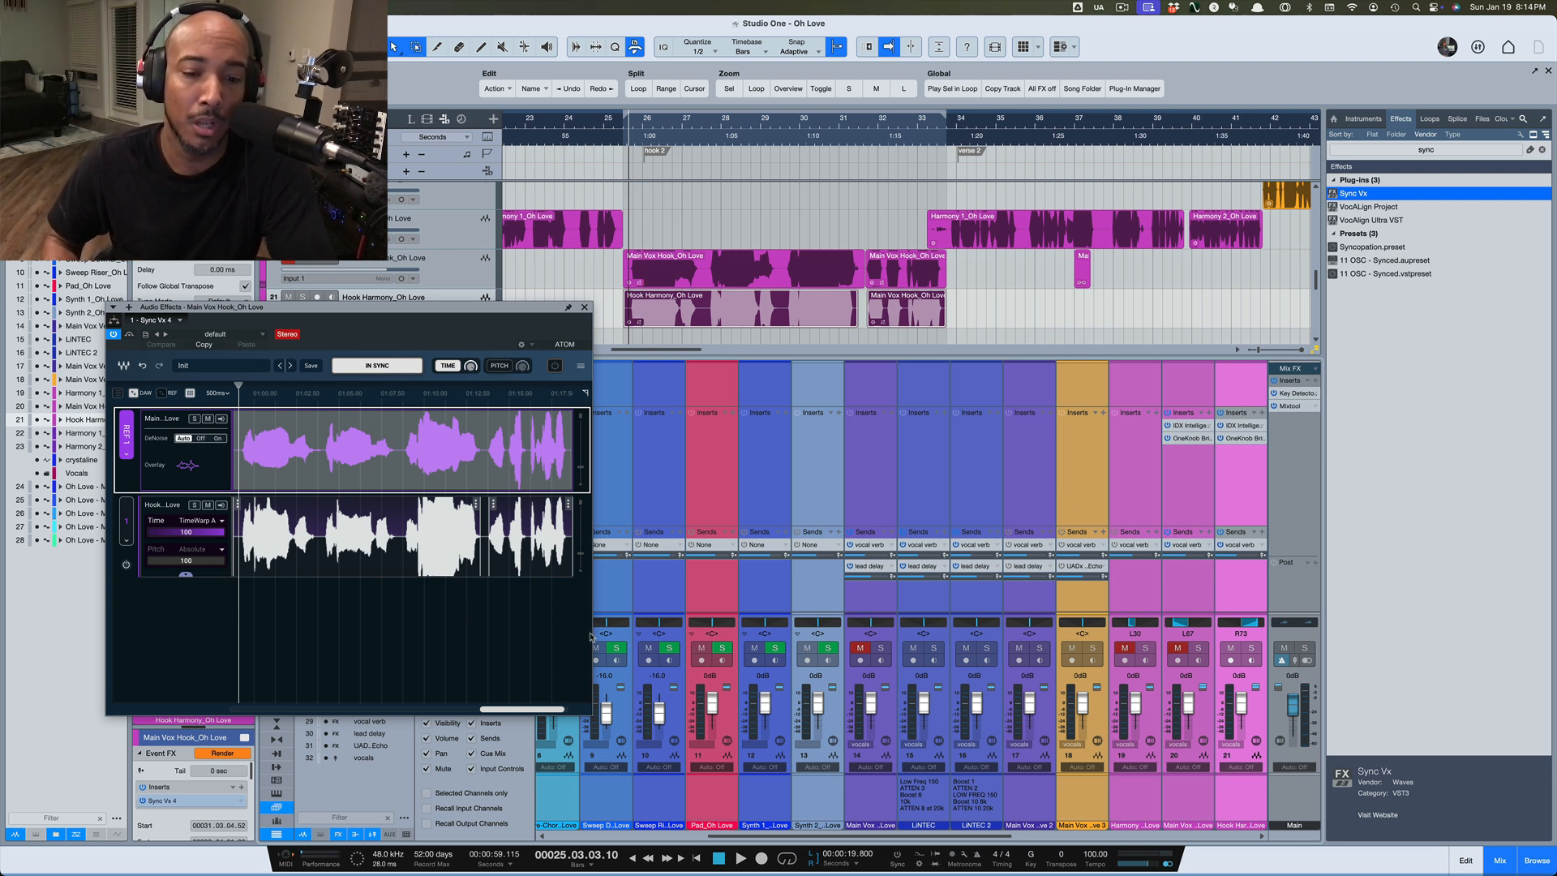
{"action": "left_click_drag", "start_coordinate": [592, 634], "coordinate": [735, 634]}
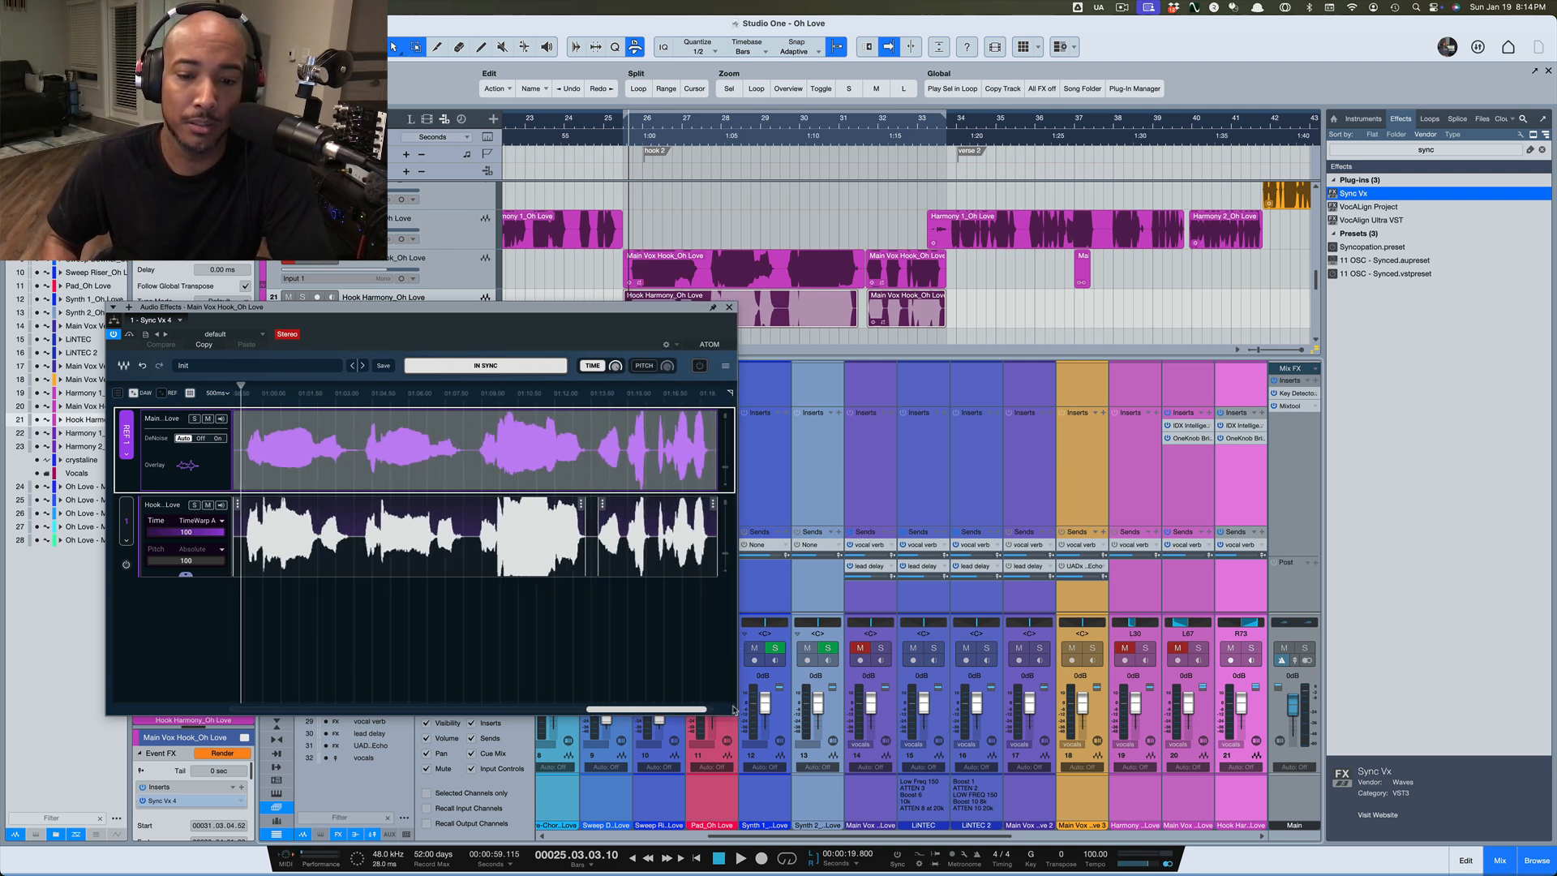
{"action": "left_click_drag", "start_coordinate": [740, 717], "coordinate": [870, 796]}
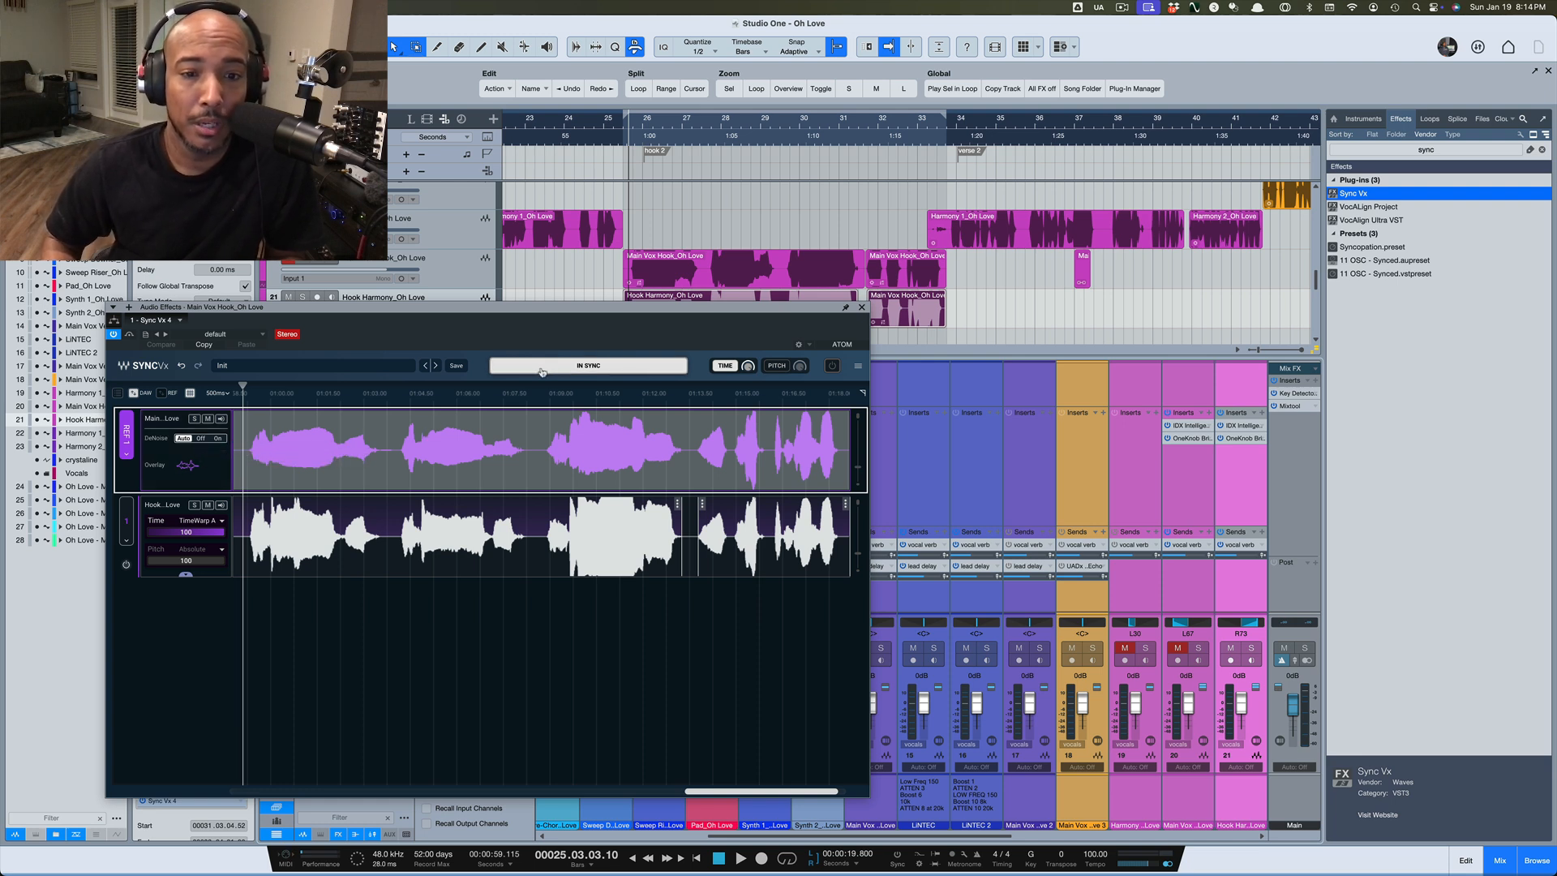
Select the hook harmony lane in Sync Vx and mute the Hook Harmony track
{"action": "mouse_move", "coordinate": [749, 370]}
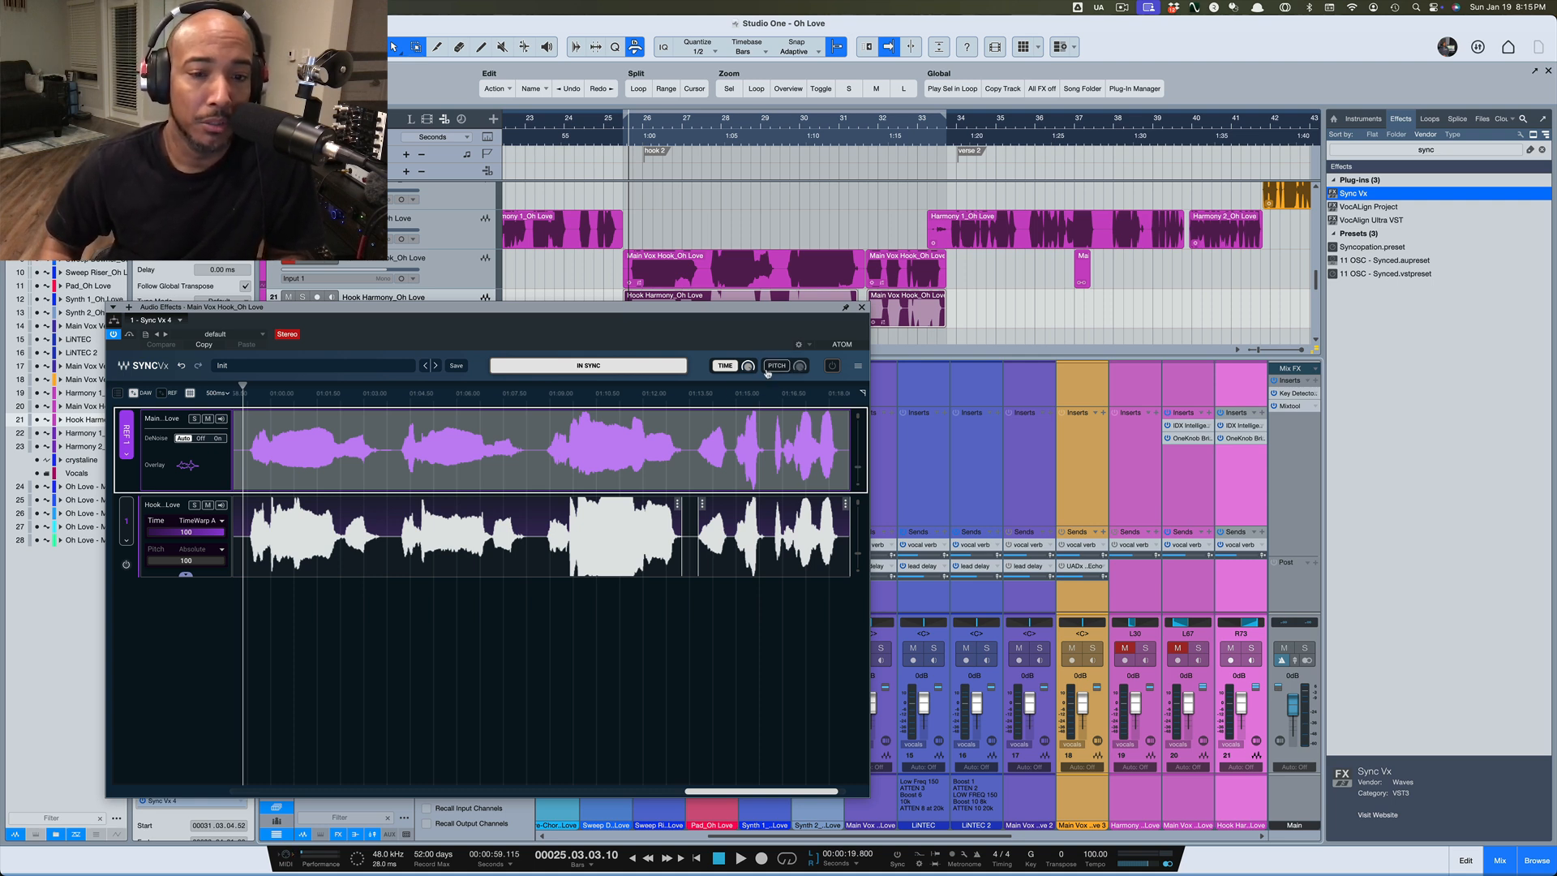
{"action": "left_click", "coordinate": [537, 524]}
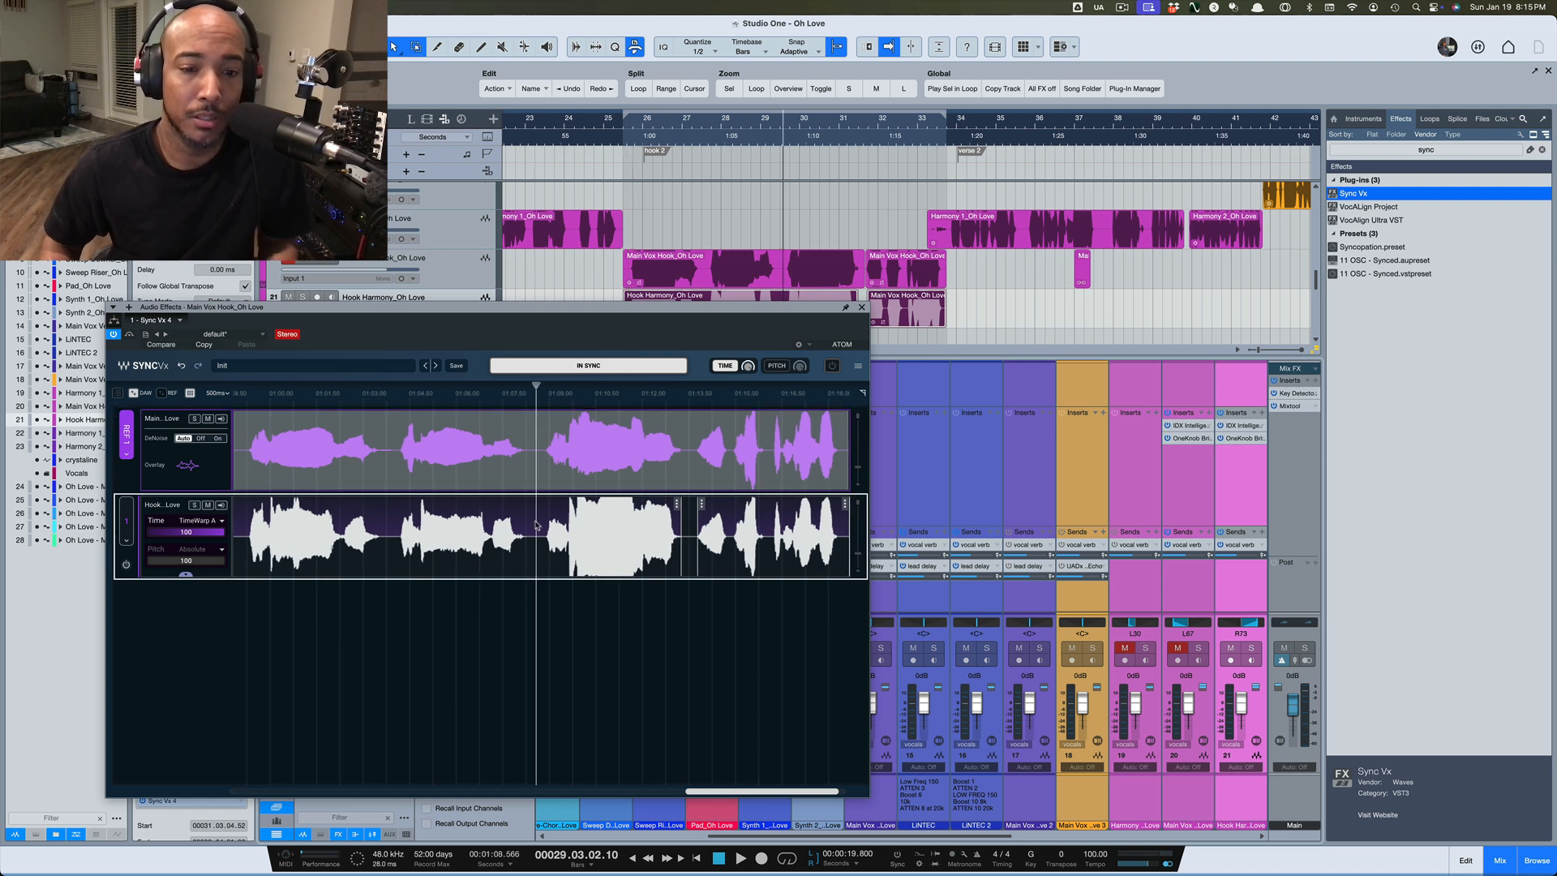
{"action": "key", "text": "m"}
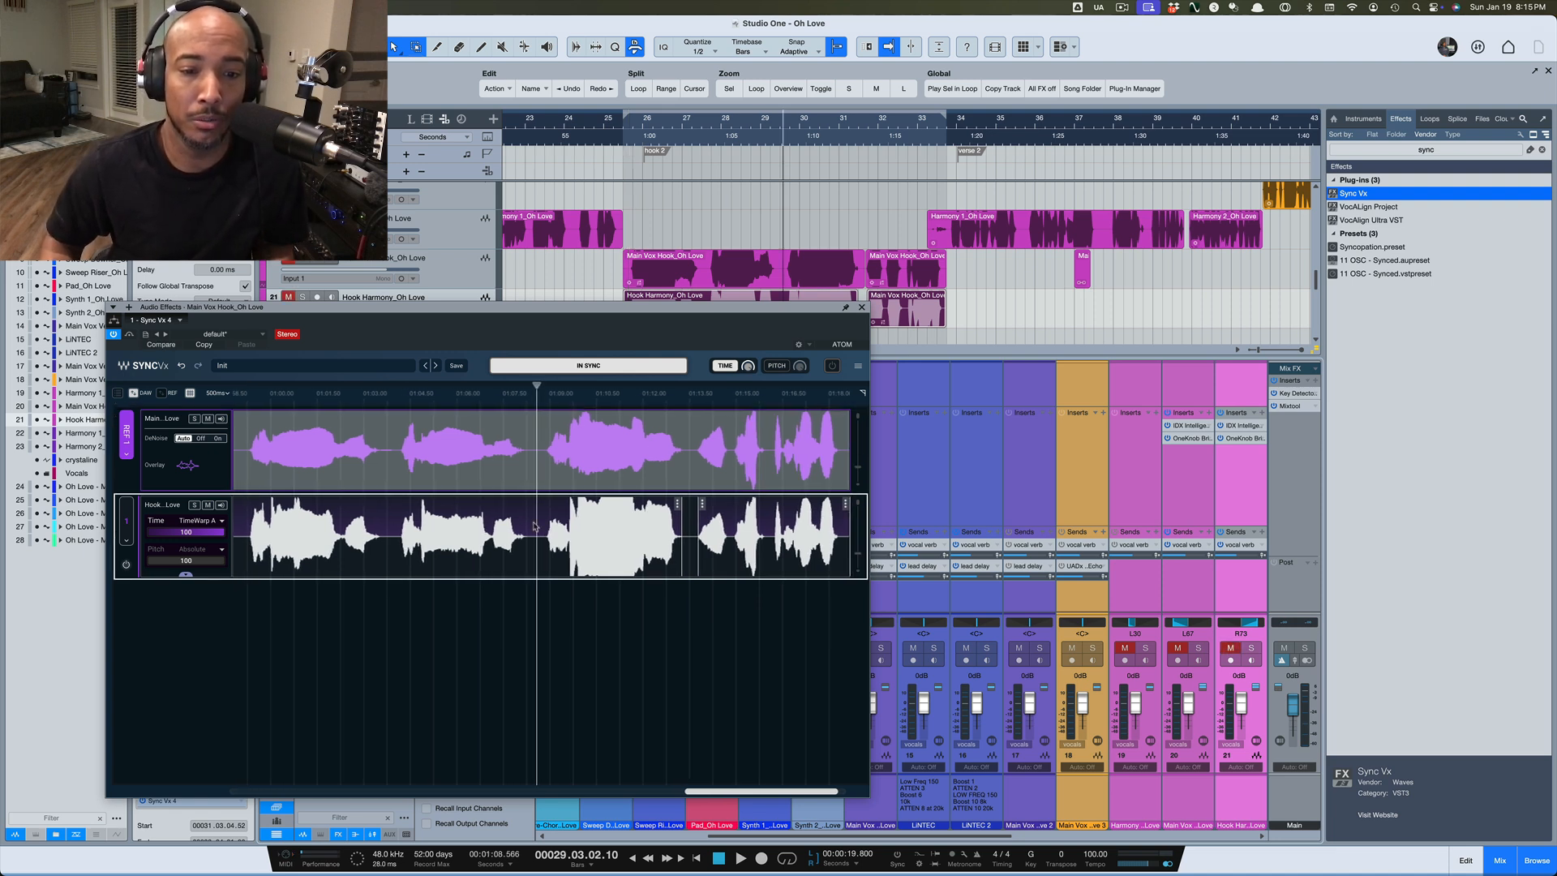
Select the third phrase of the hook harmony in Sync Vx and view its Bypass Selection option without applying it
{"action": "left_click_drag", "start_coordinate": [536, 525], "coordinate": [687, 539]}
{"action": "scroll", "coordinate": [687, 539], "scroll_direction": "right", "scroll_amount": 1}
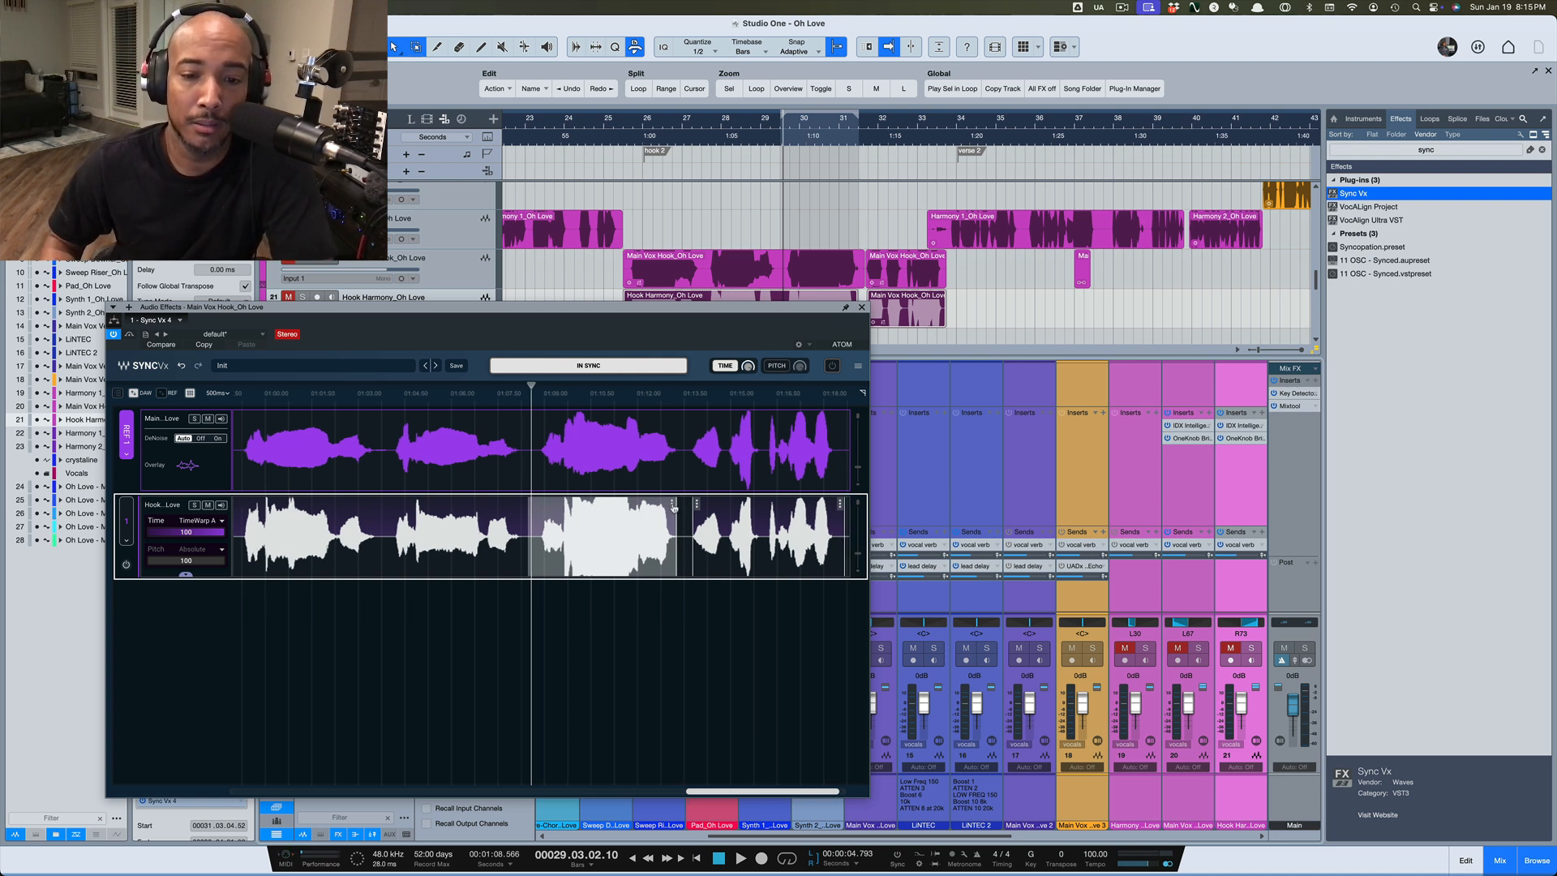
{"action": "left_click", "coordinate": [672, 504]}
{"action": "left_click", "coordinate": [609, 613]}
{"action": "scroll", "coordinate": [610, 613], "scroll_direction": "down", "scroll_amount": 2}
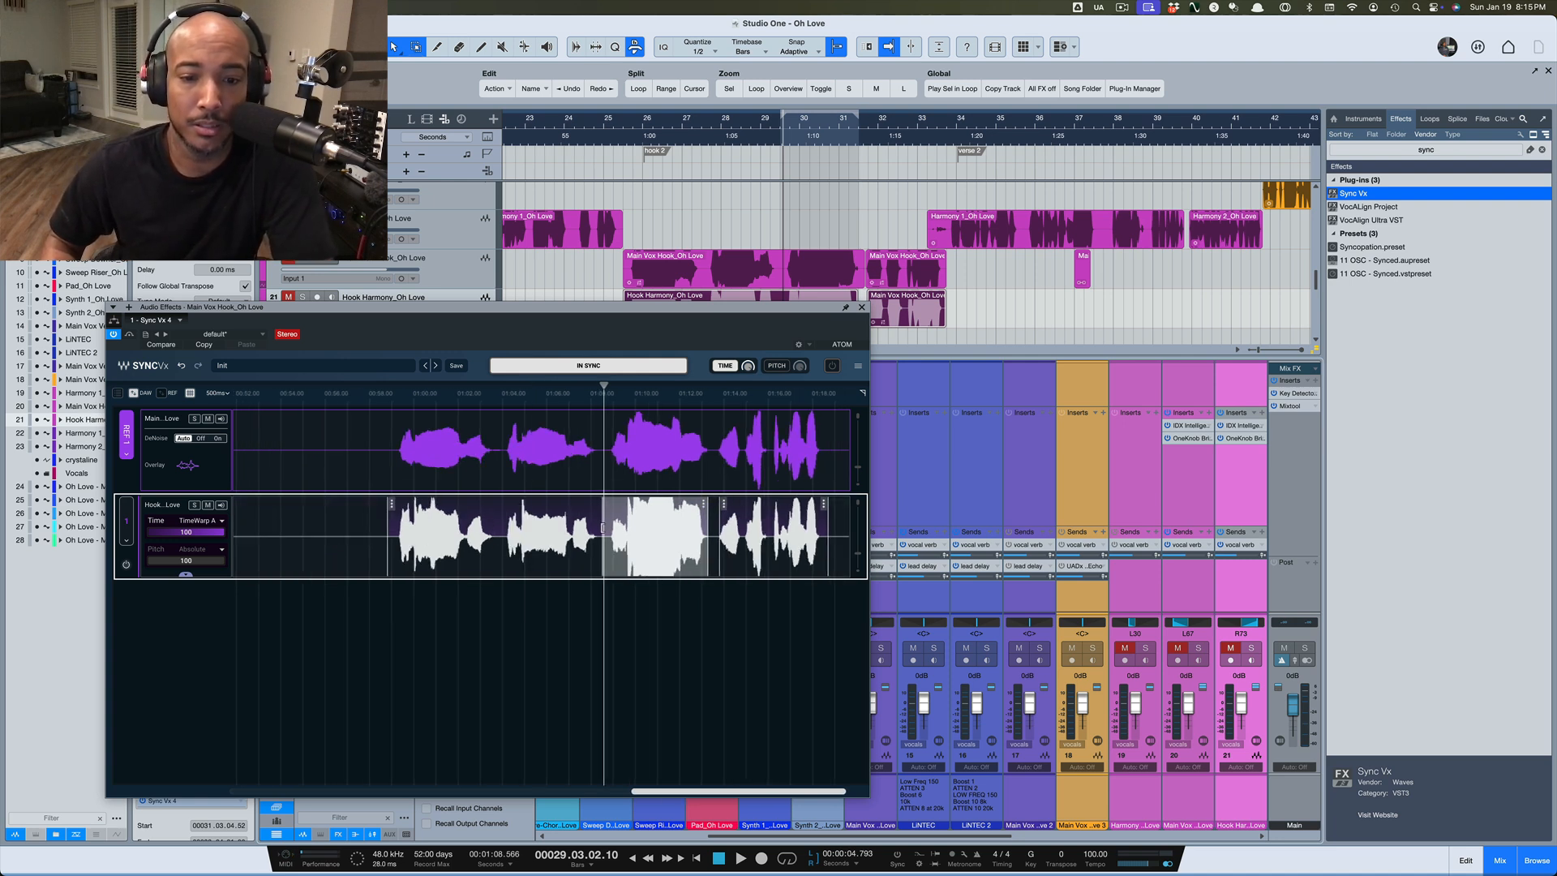
{"action": "right_click", "coordinate": [653, 533]}
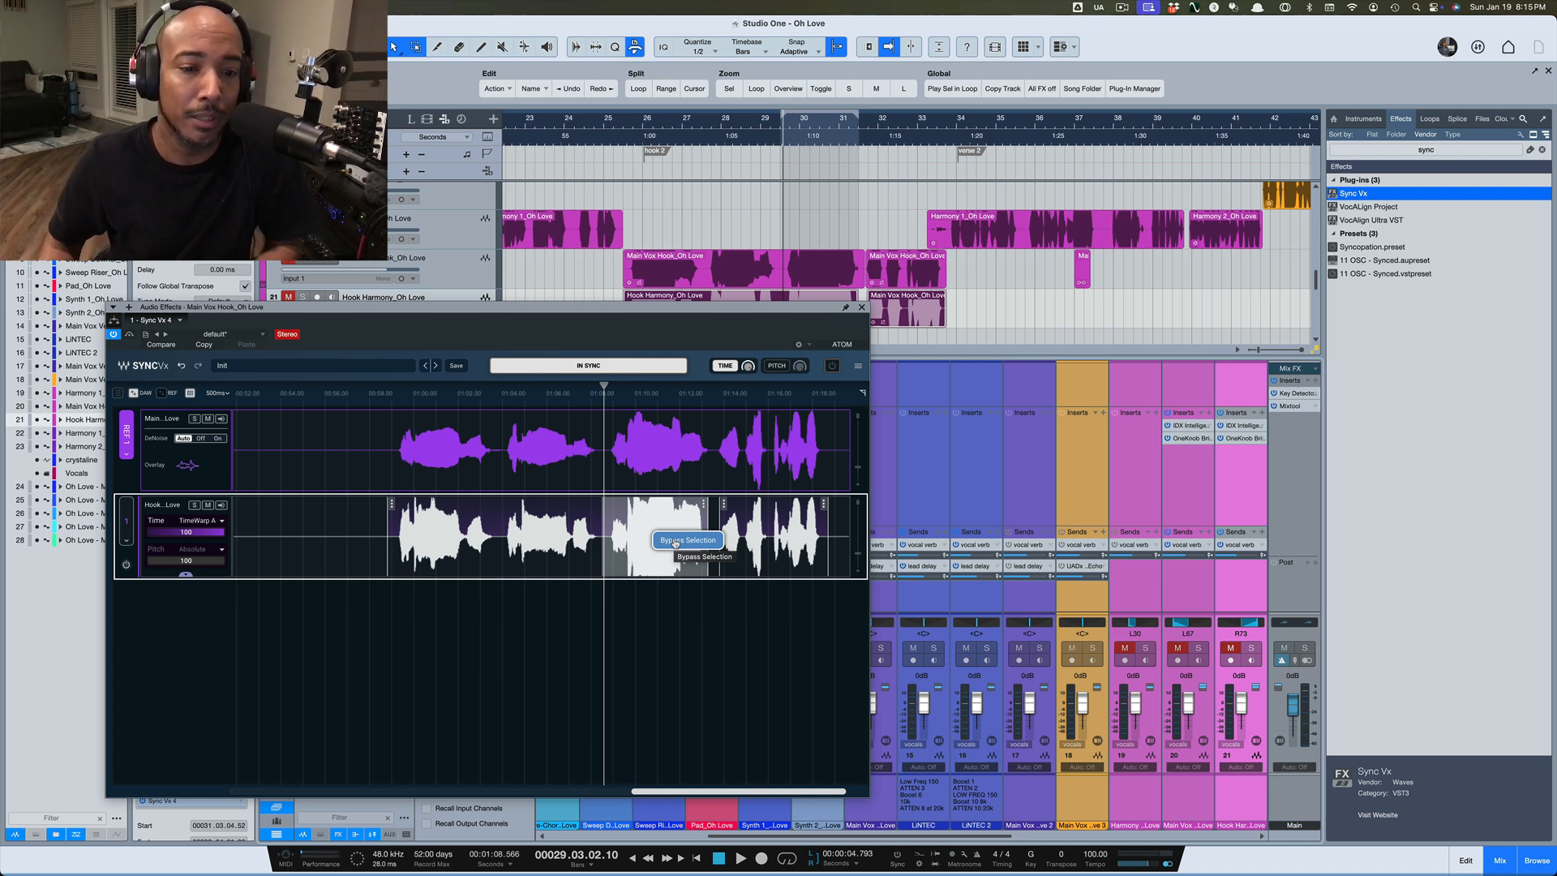
{"action": "left_click", "coordinate": [702, 635]}
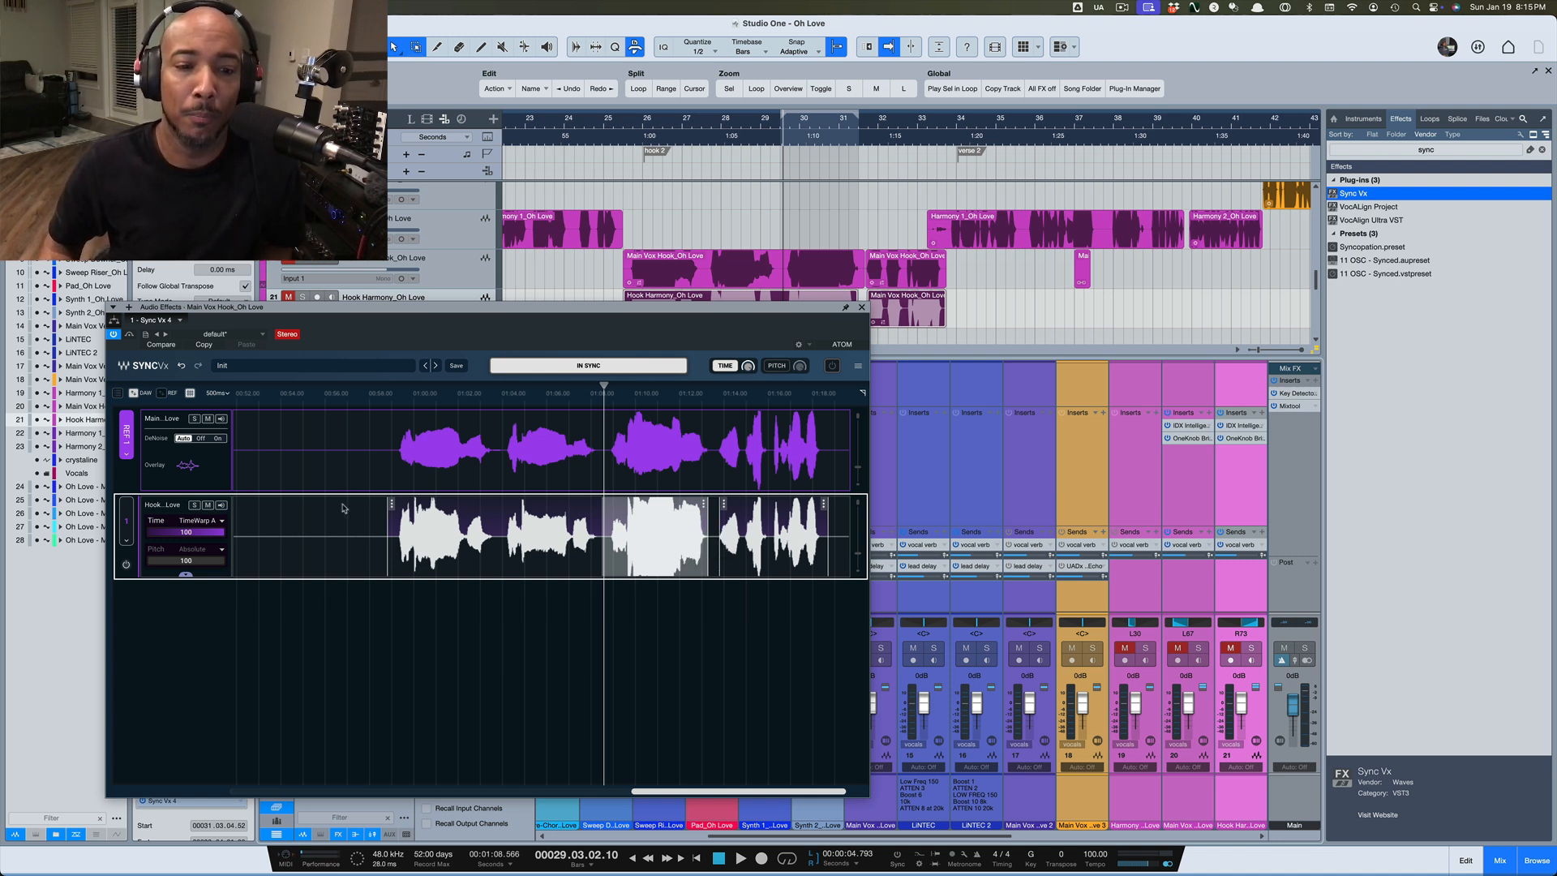
Move the Sync Vx window clear of the hook tracks and loop the hook section spanning both Main Vox Hook events
{"action": "left_click", "coordinate": [374, 495]}
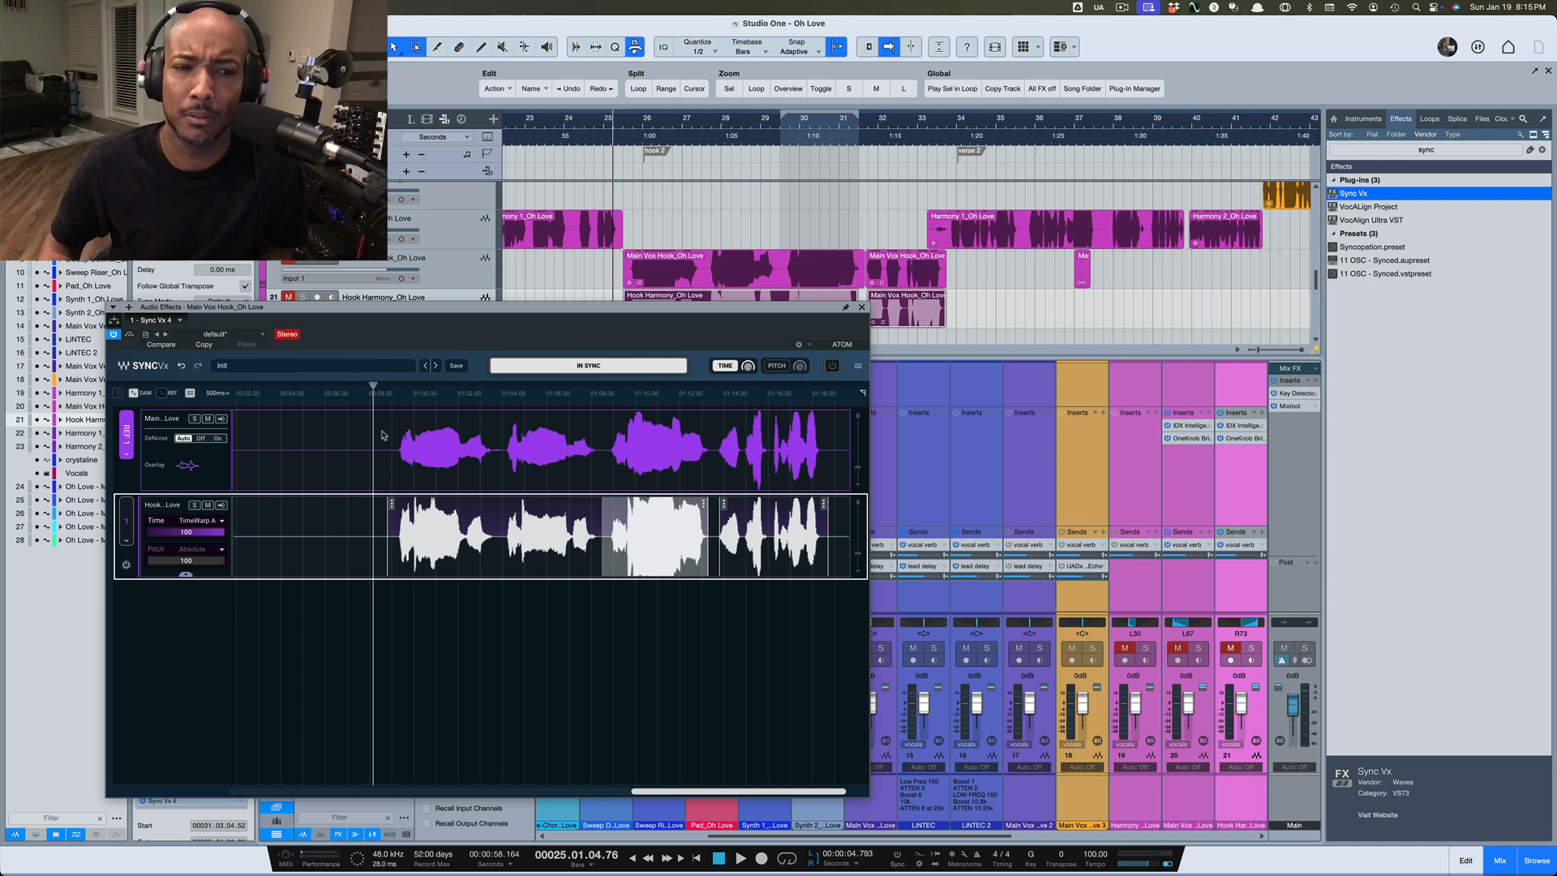
{"action": "left_click_drag", "start_coordinate": [671, 315], "coordinate": [665, 357]}
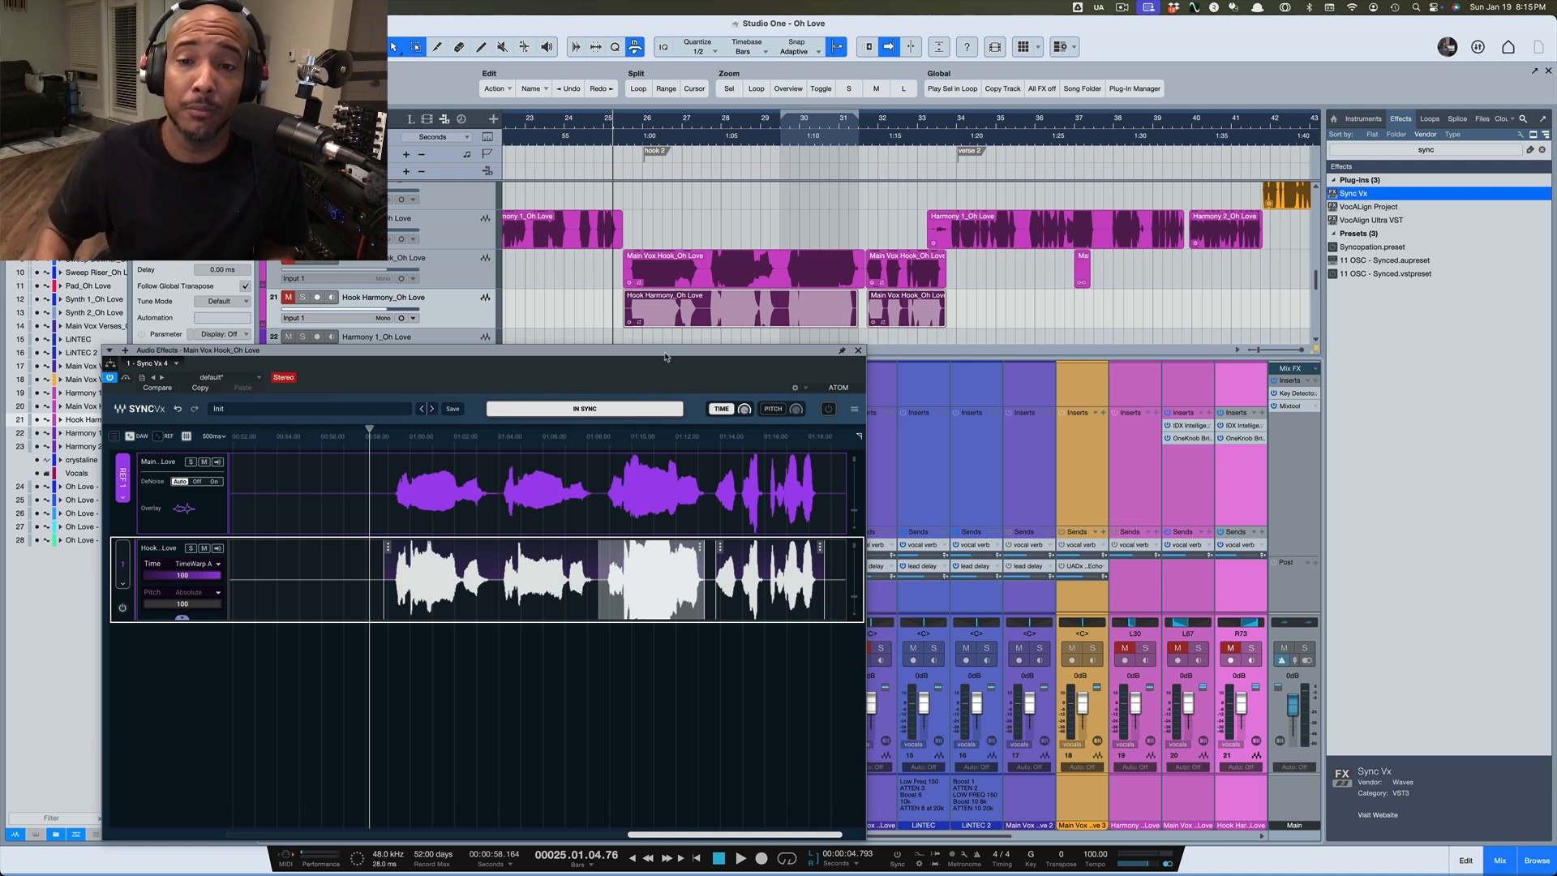
{"action": "left_click", "coordinate": [690, 283]}
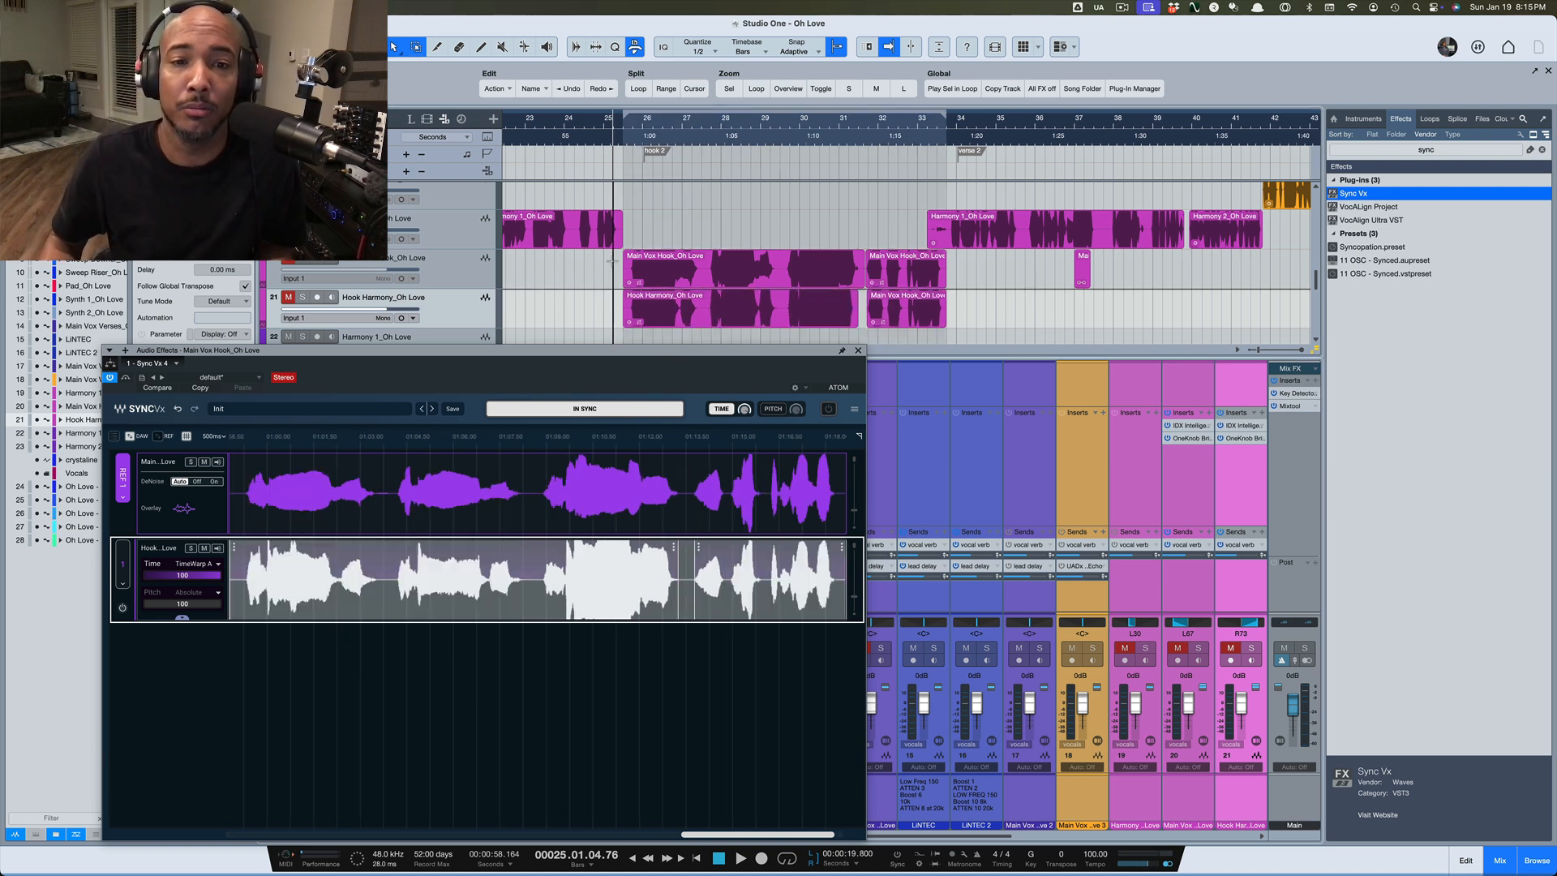
{"action": "left_click_drag", "start_coordinate": [950, 271], "coordinate": [952, 272]}
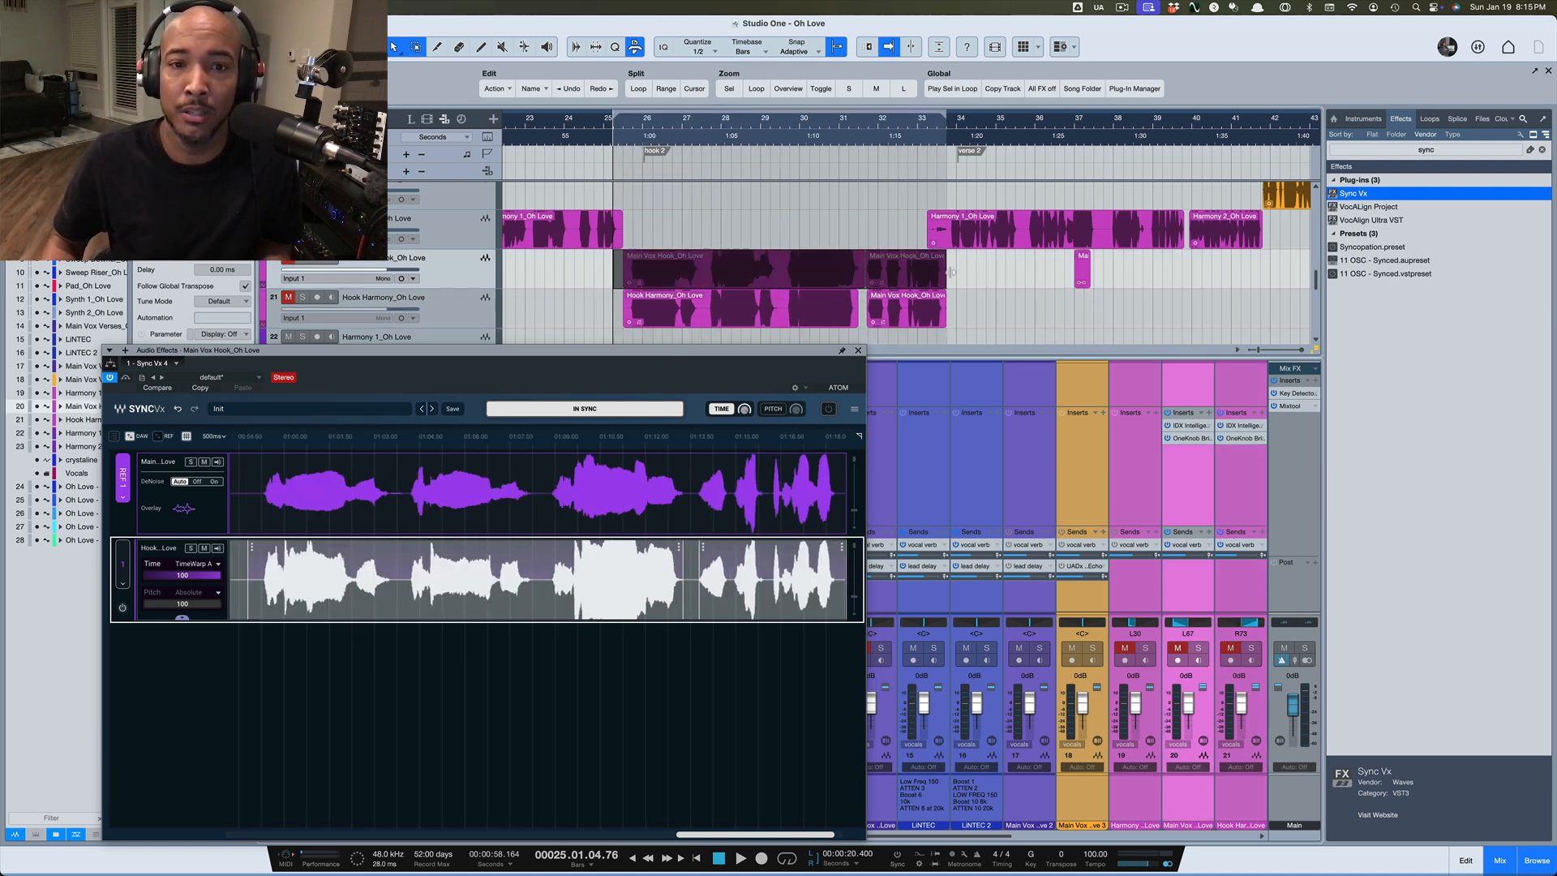
{"action": "key", "text": "/"}
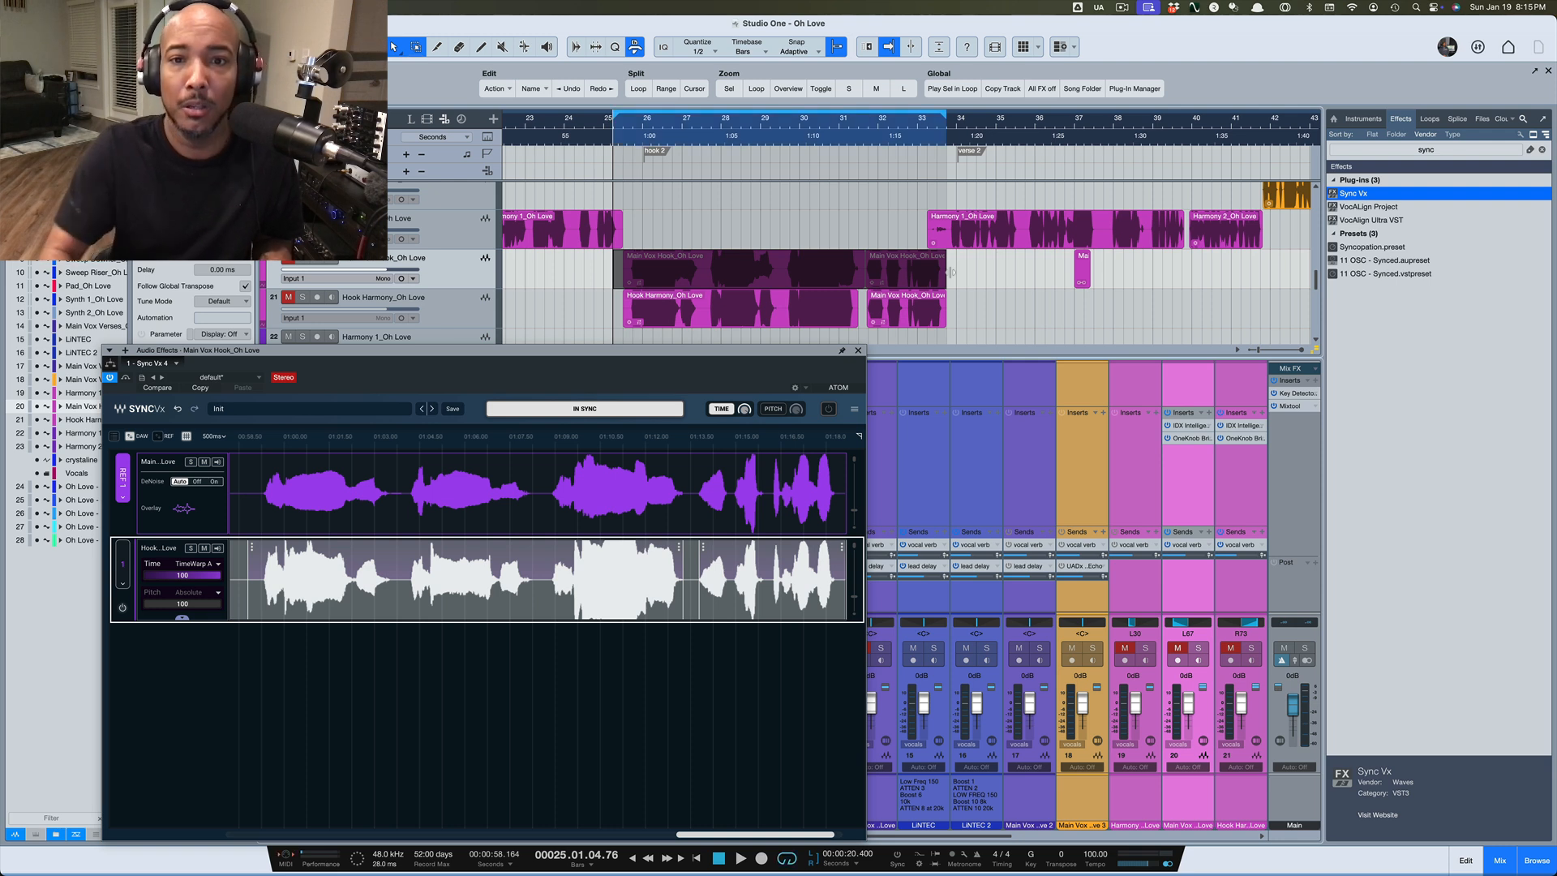
Audition the looped hook with Hook Harmony muted, and again with the track unmuted to hear the aligned harmony
{"action": "scroll", "coordinate": [629, 257], "scroll_direction": "right", "scroll_amount": 1}
{"action": "key", "text": "space"}
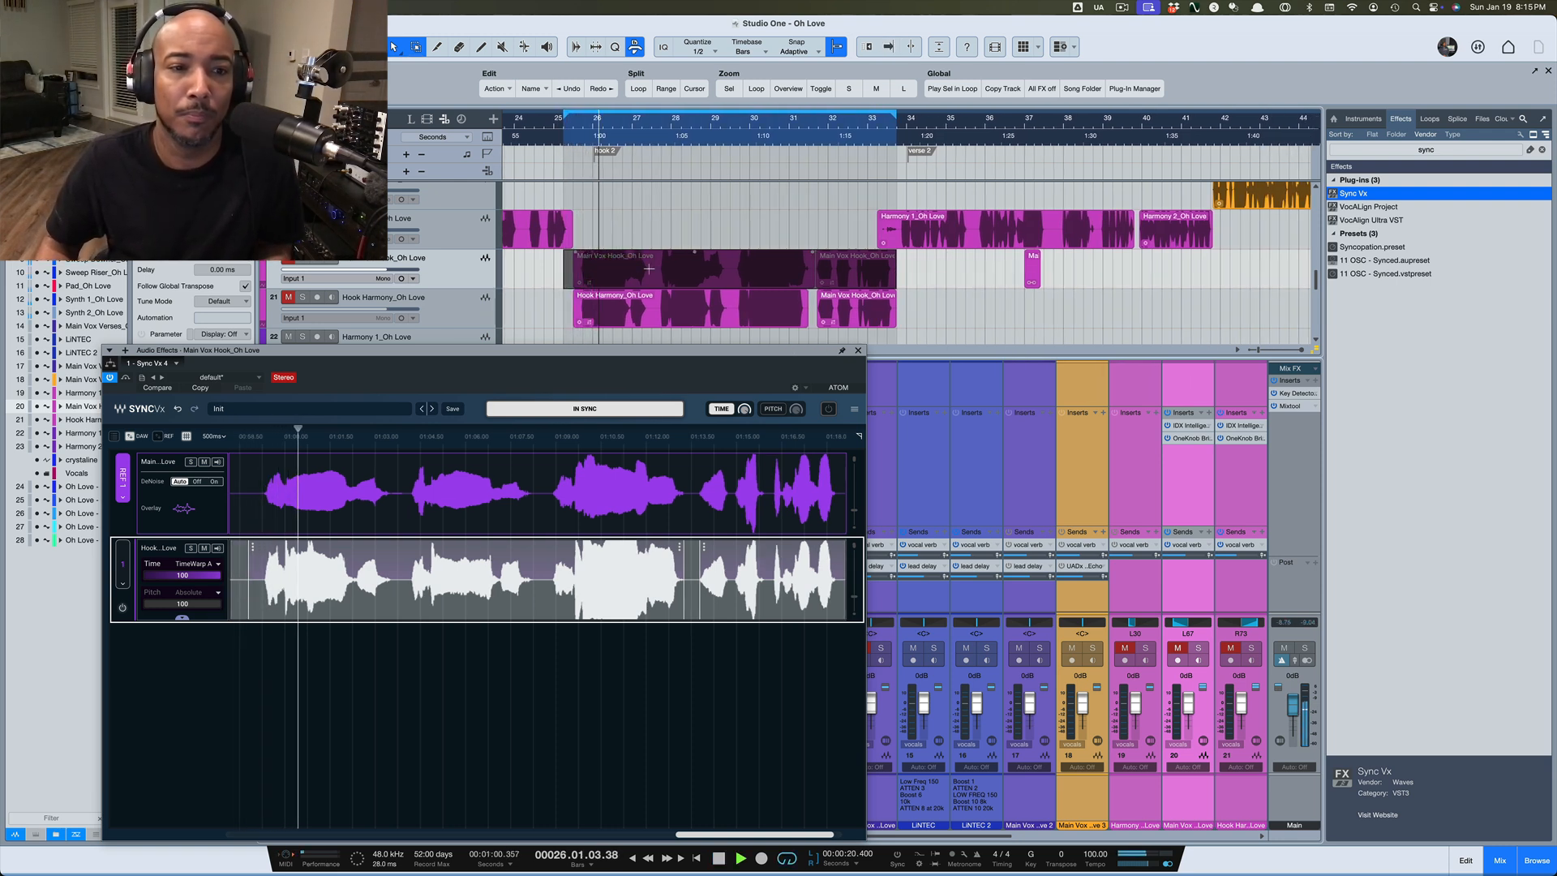
{"action": "key", "text": "space"}
{"action": "left_click", "coordinate": [289, 306]}
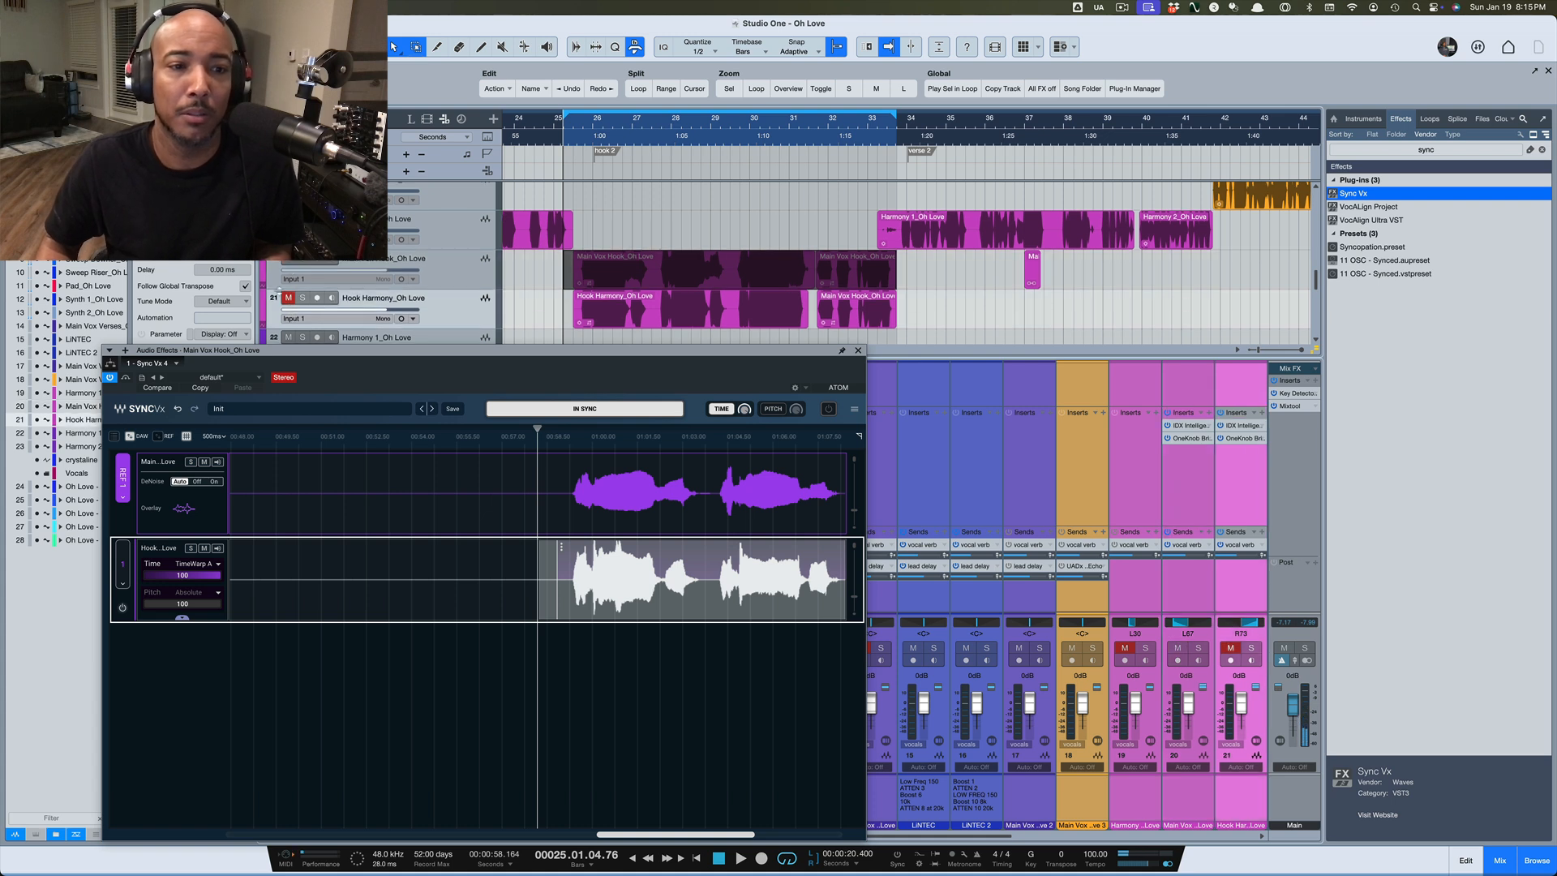
{"action": "left_click", "coordinate": [289, 304]}
{"action": "key", "text": "space"}
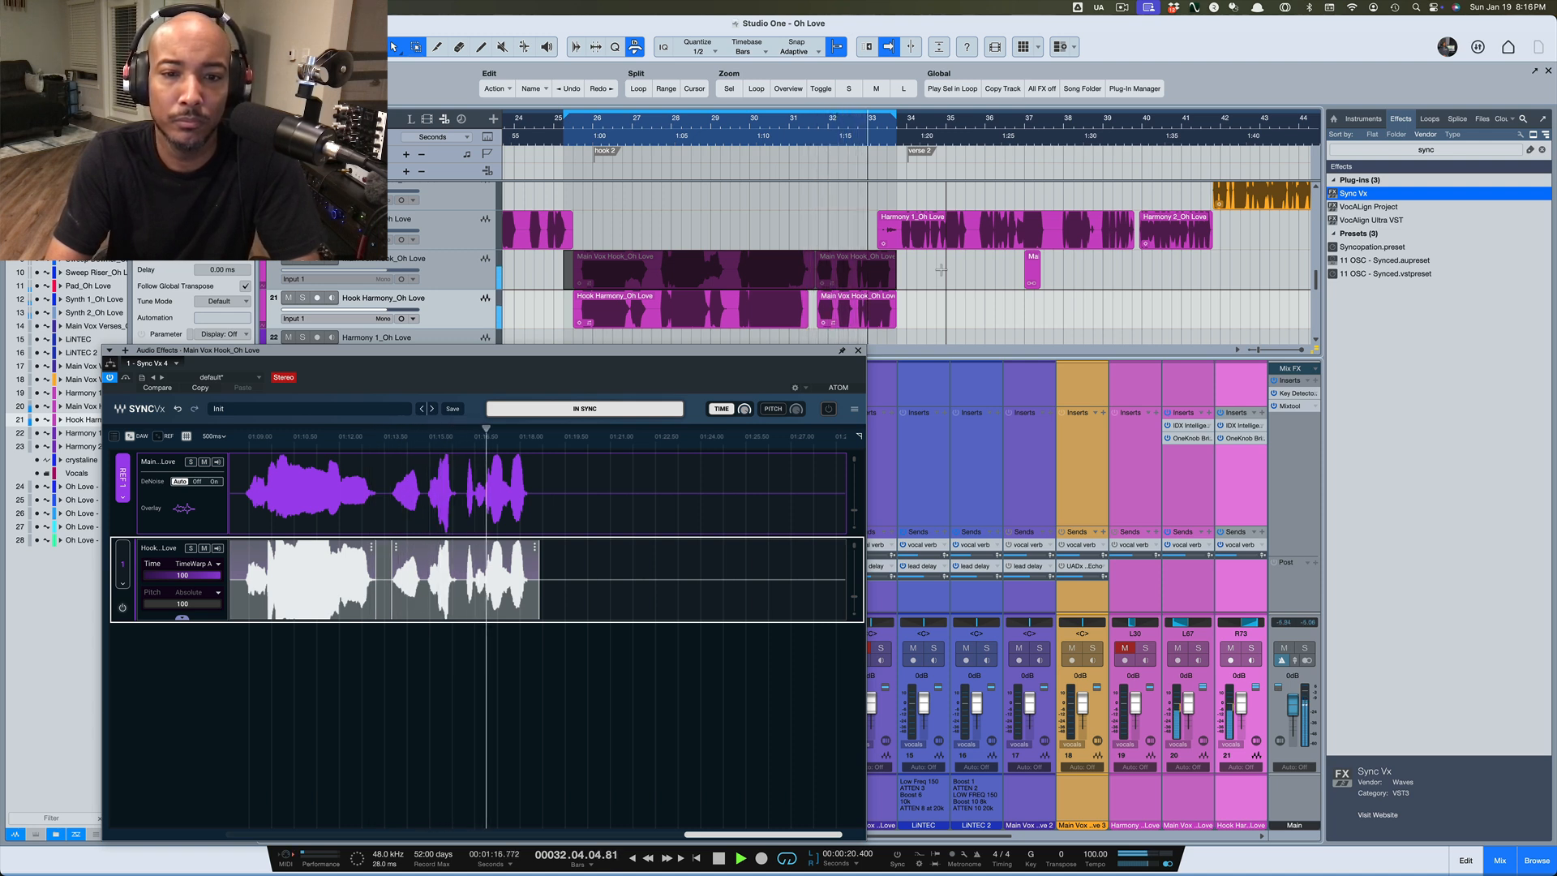
{"action": "key", "text": "space"}
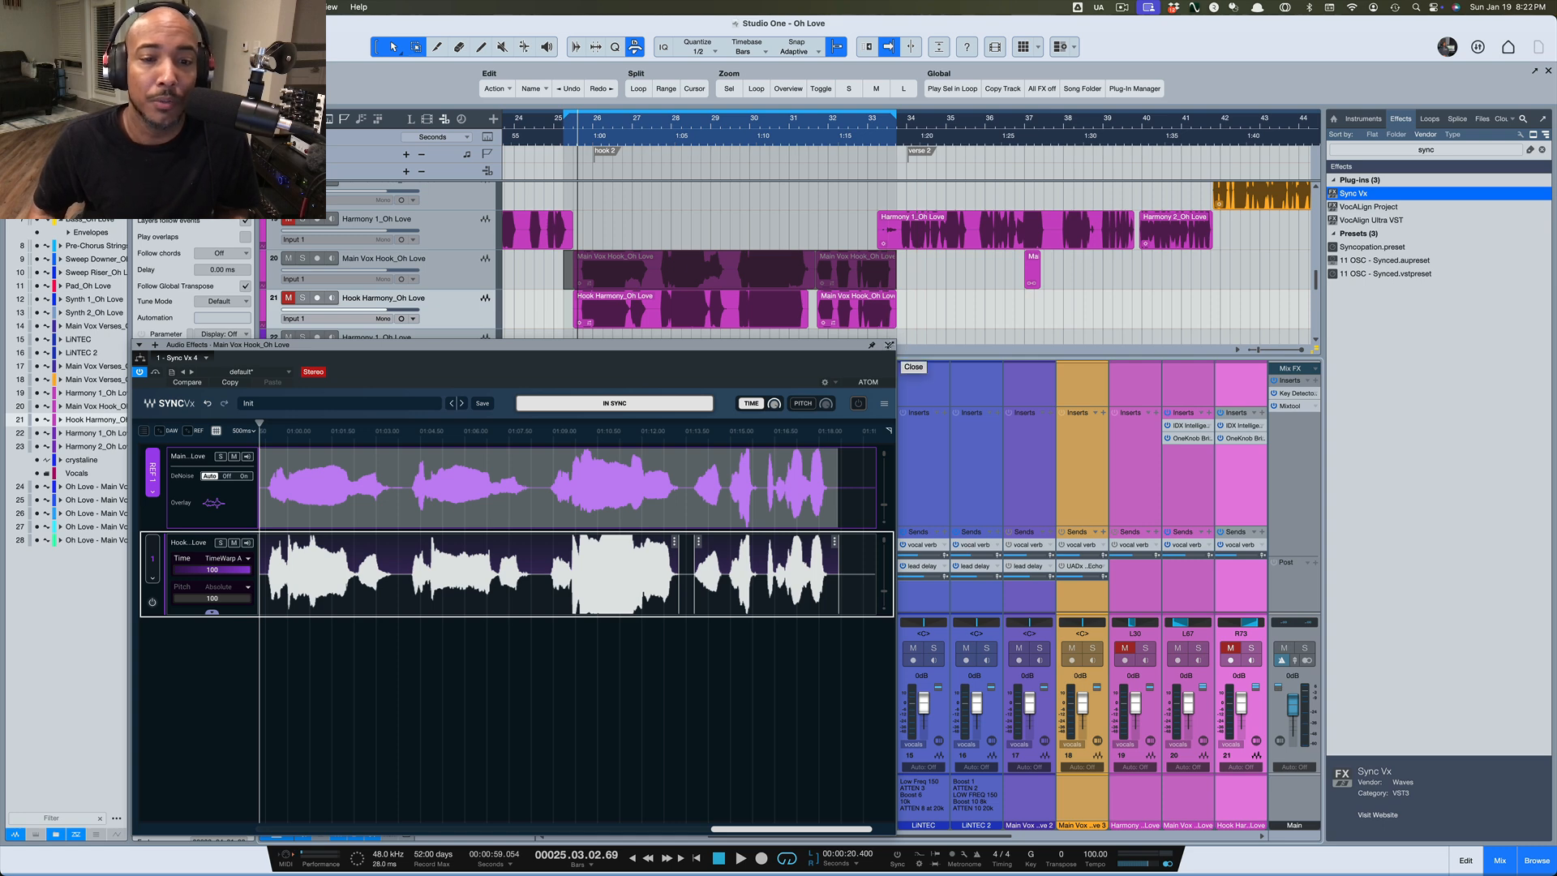
Close the Sync Vx window and render the event effects of both events on the Main Vox Hook track
{"action": "left_click", "coordinate": [890, 345]}
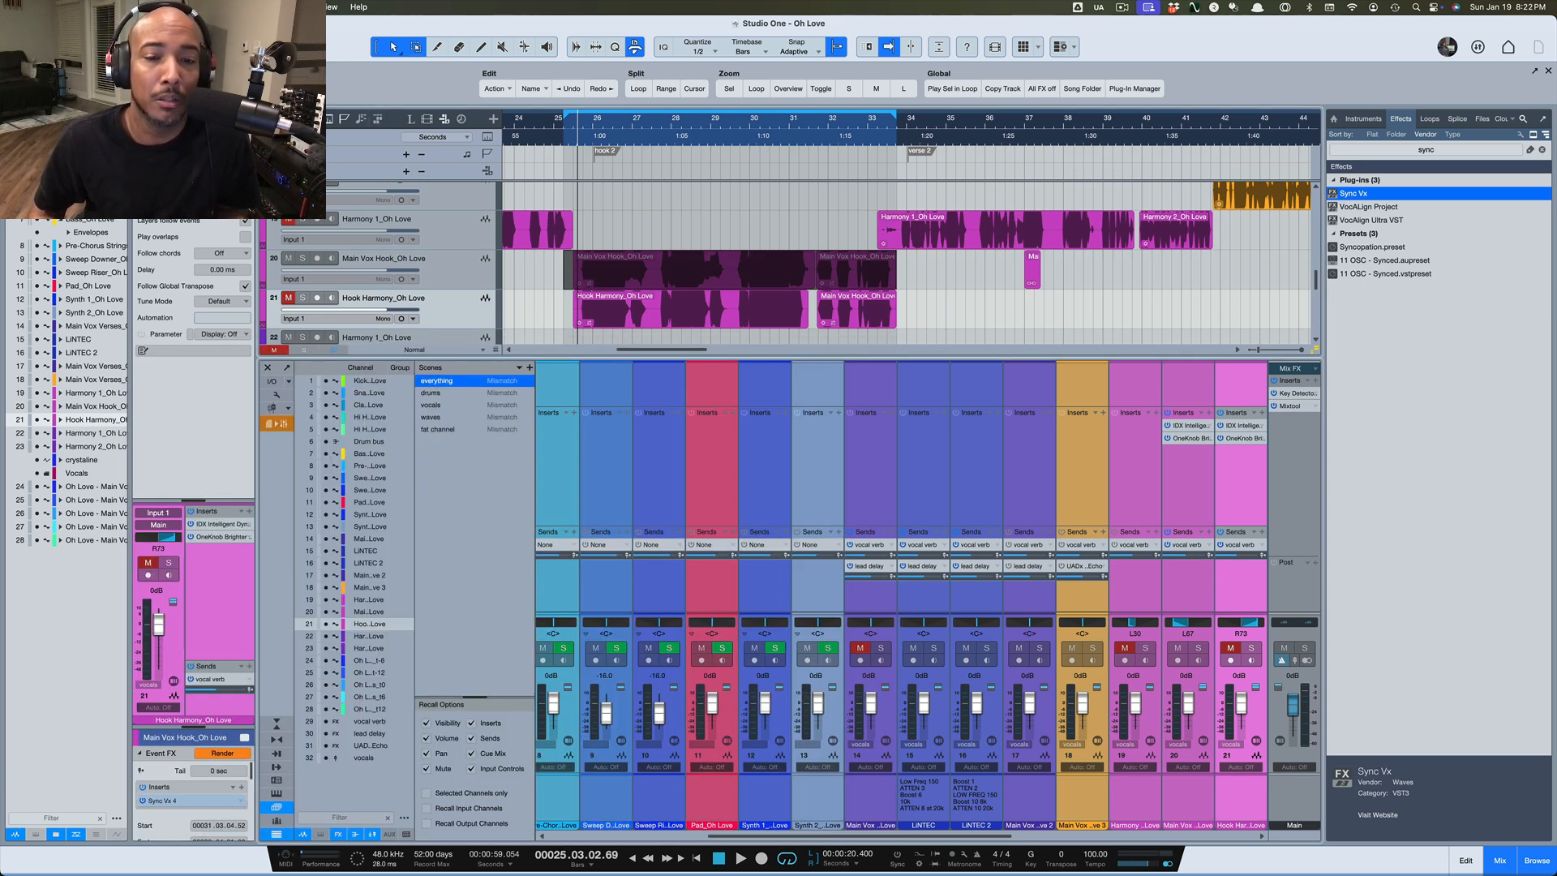
{"action": "left_click", "coordinate": [467, 275]}
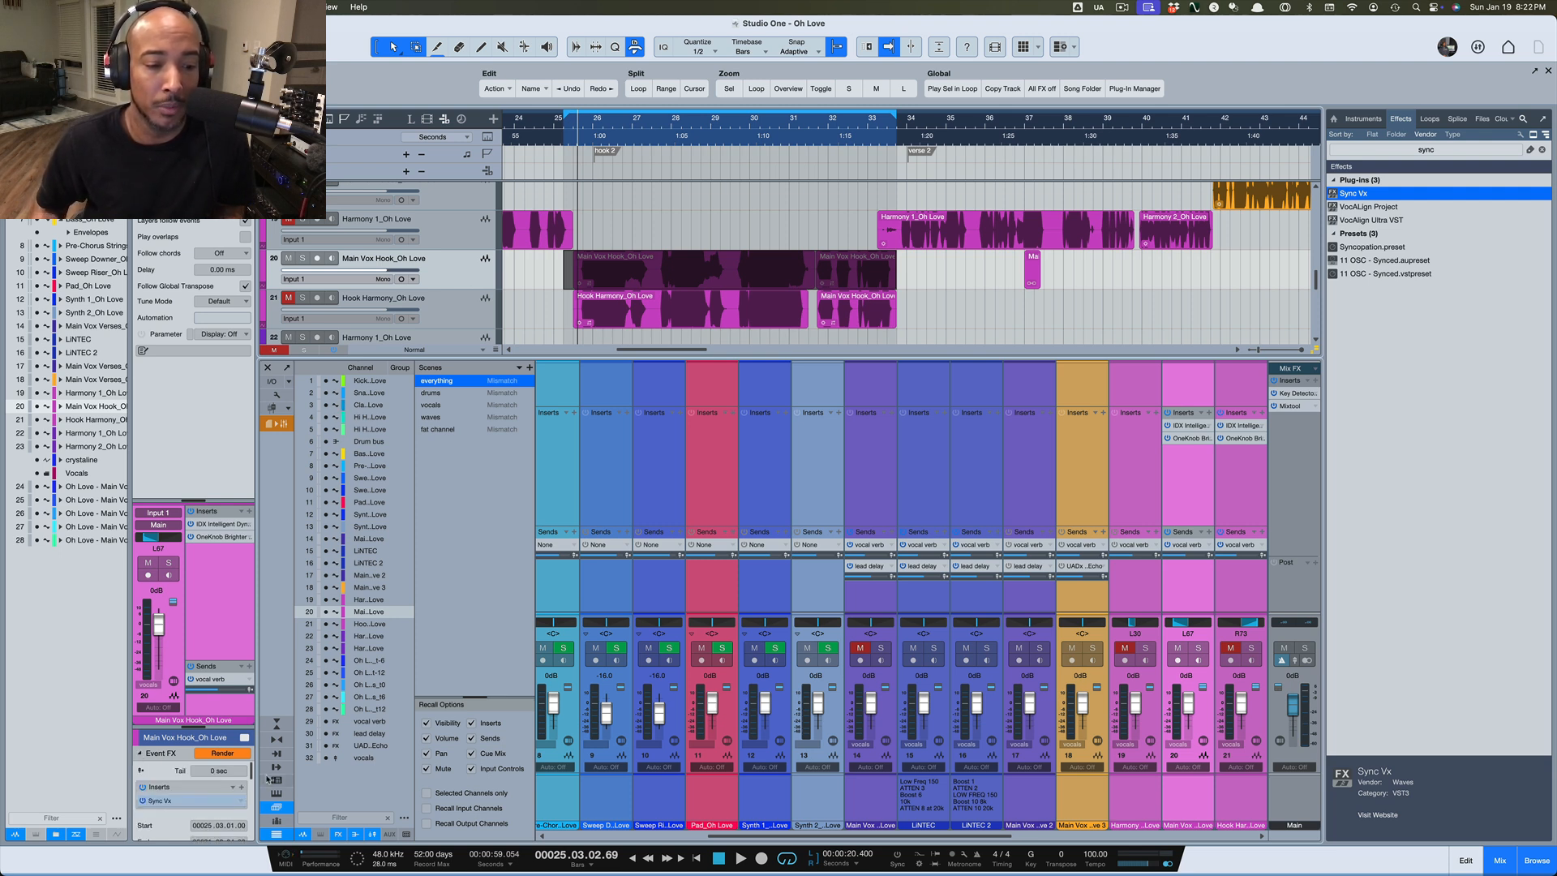
{"action": "left_click", "coordinate": [222, 754]}
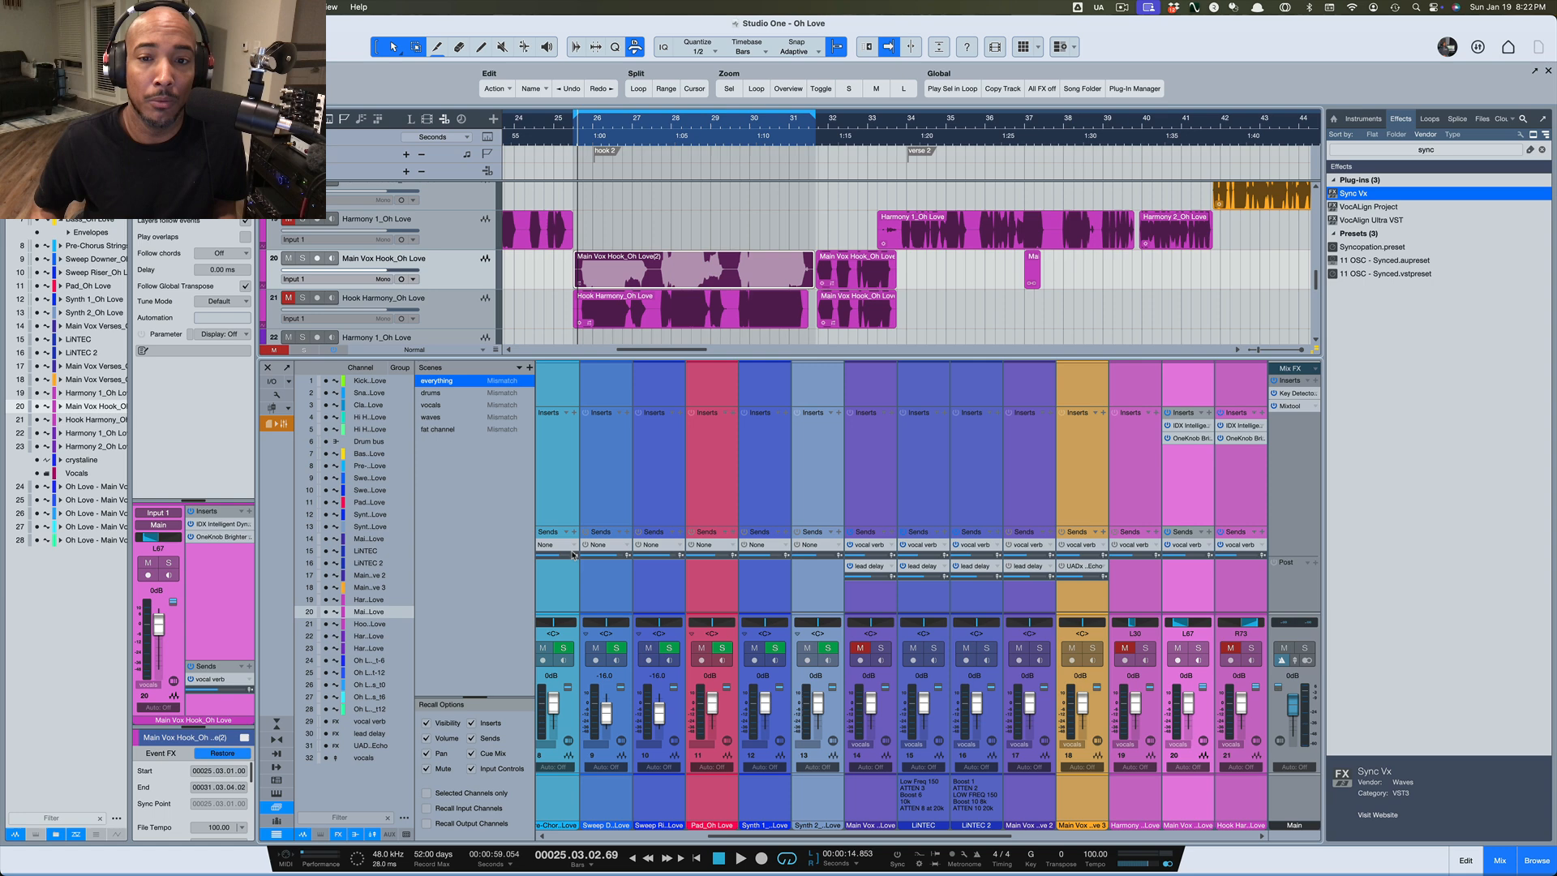
{"action": "left_click", "coordinate": [820, 284]}
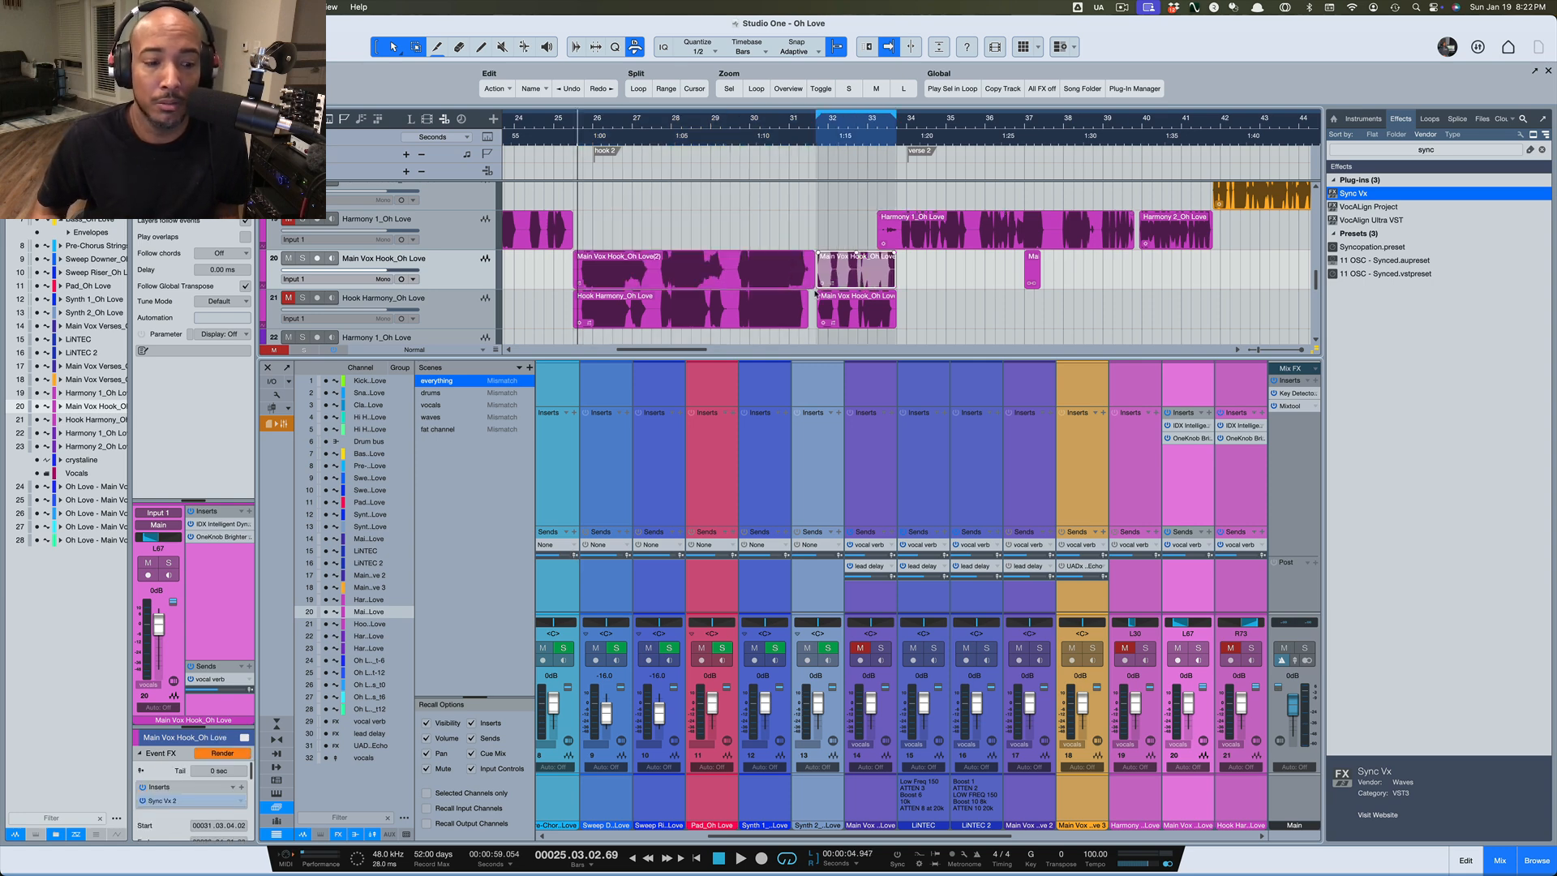
{"action": "left_click", "coordinate": [222, 753]}
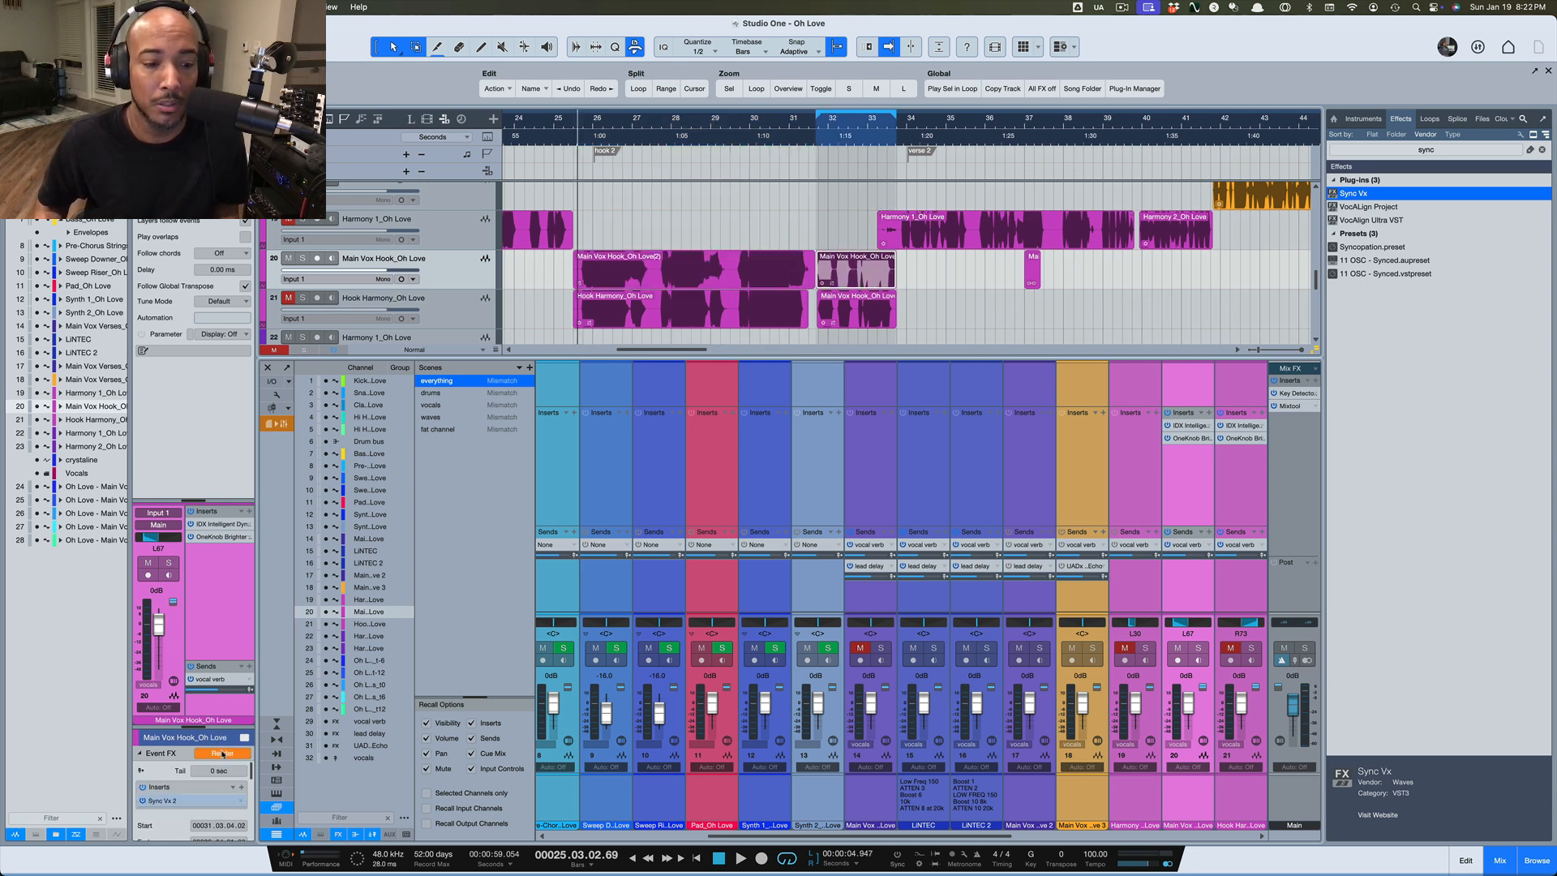
Render the Sync Vx event effects for the Hook Harmony track and deselect its events
{"action": "left_click", "coordinate": [449, 315]}
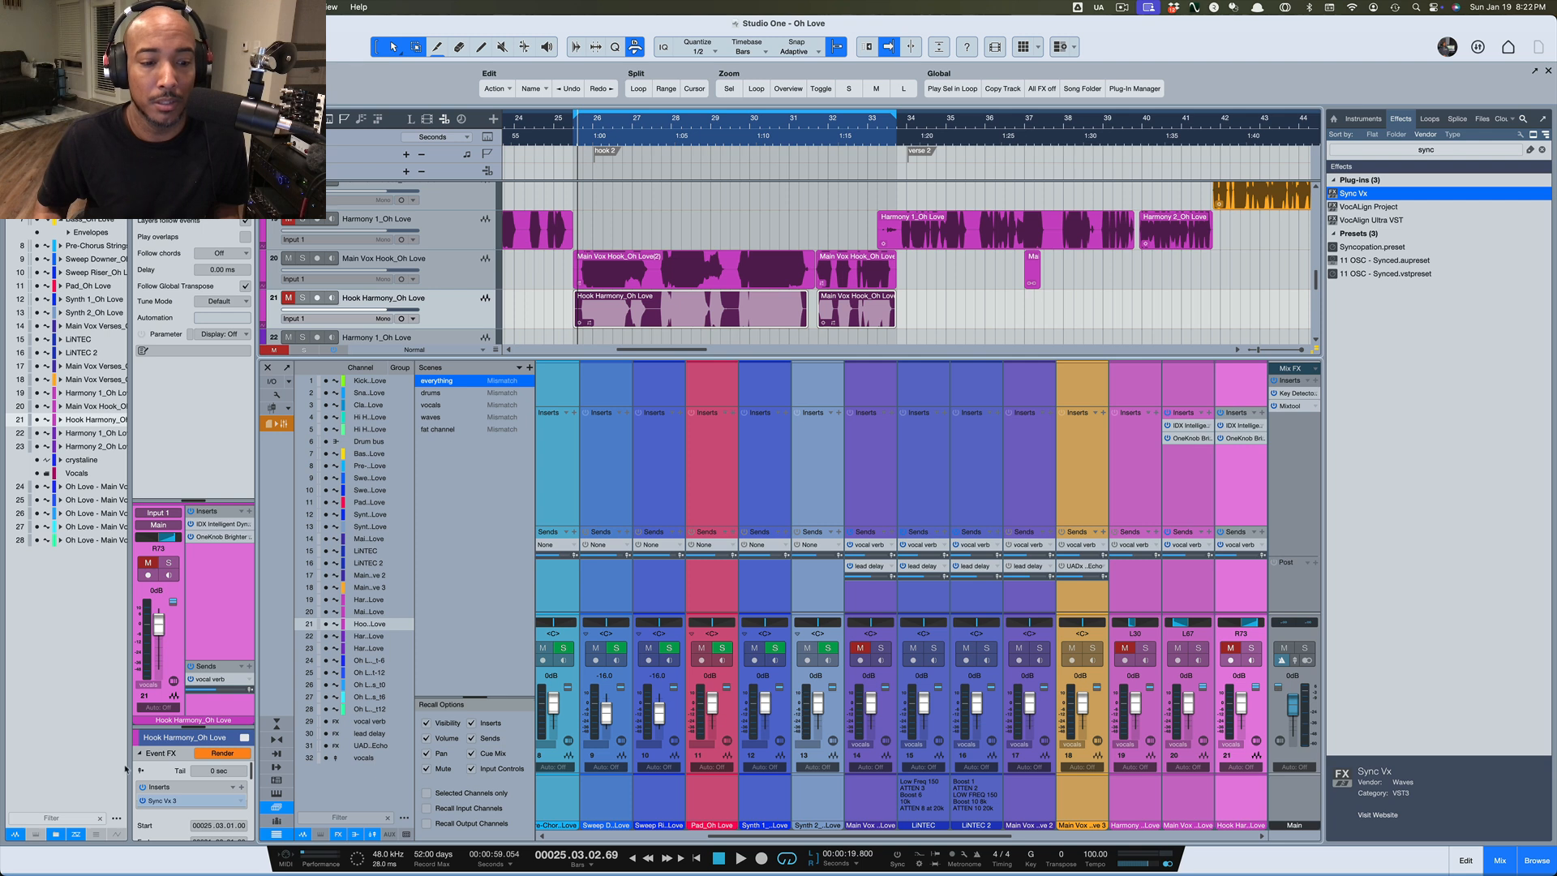
{"action": "left_click", "coordinate": [216, 754]}
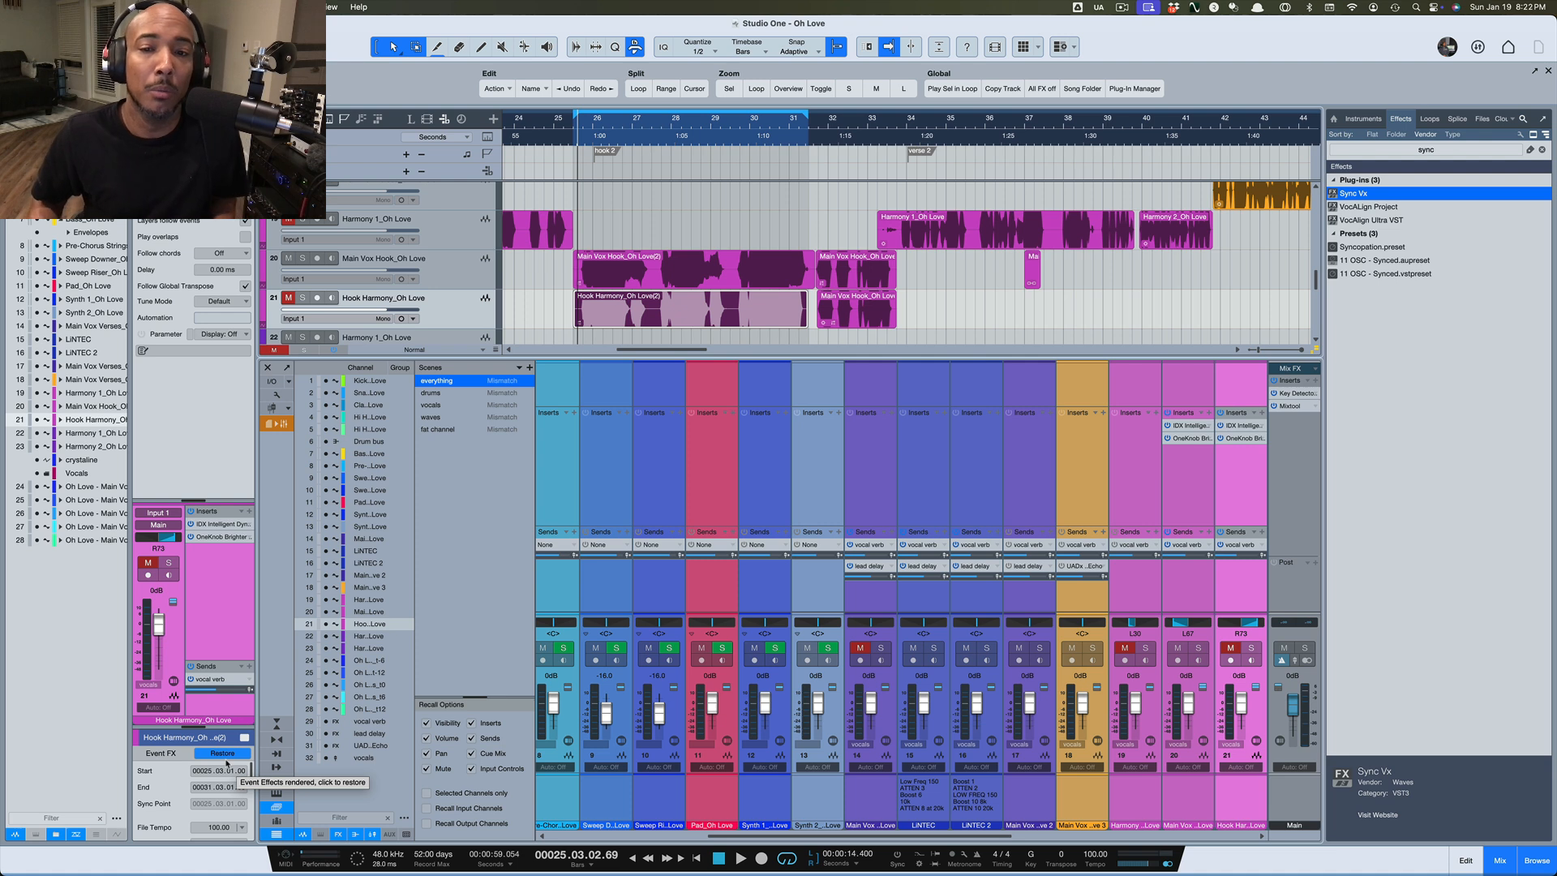
{"action": "left_click", "coordinate": [936, 324]}
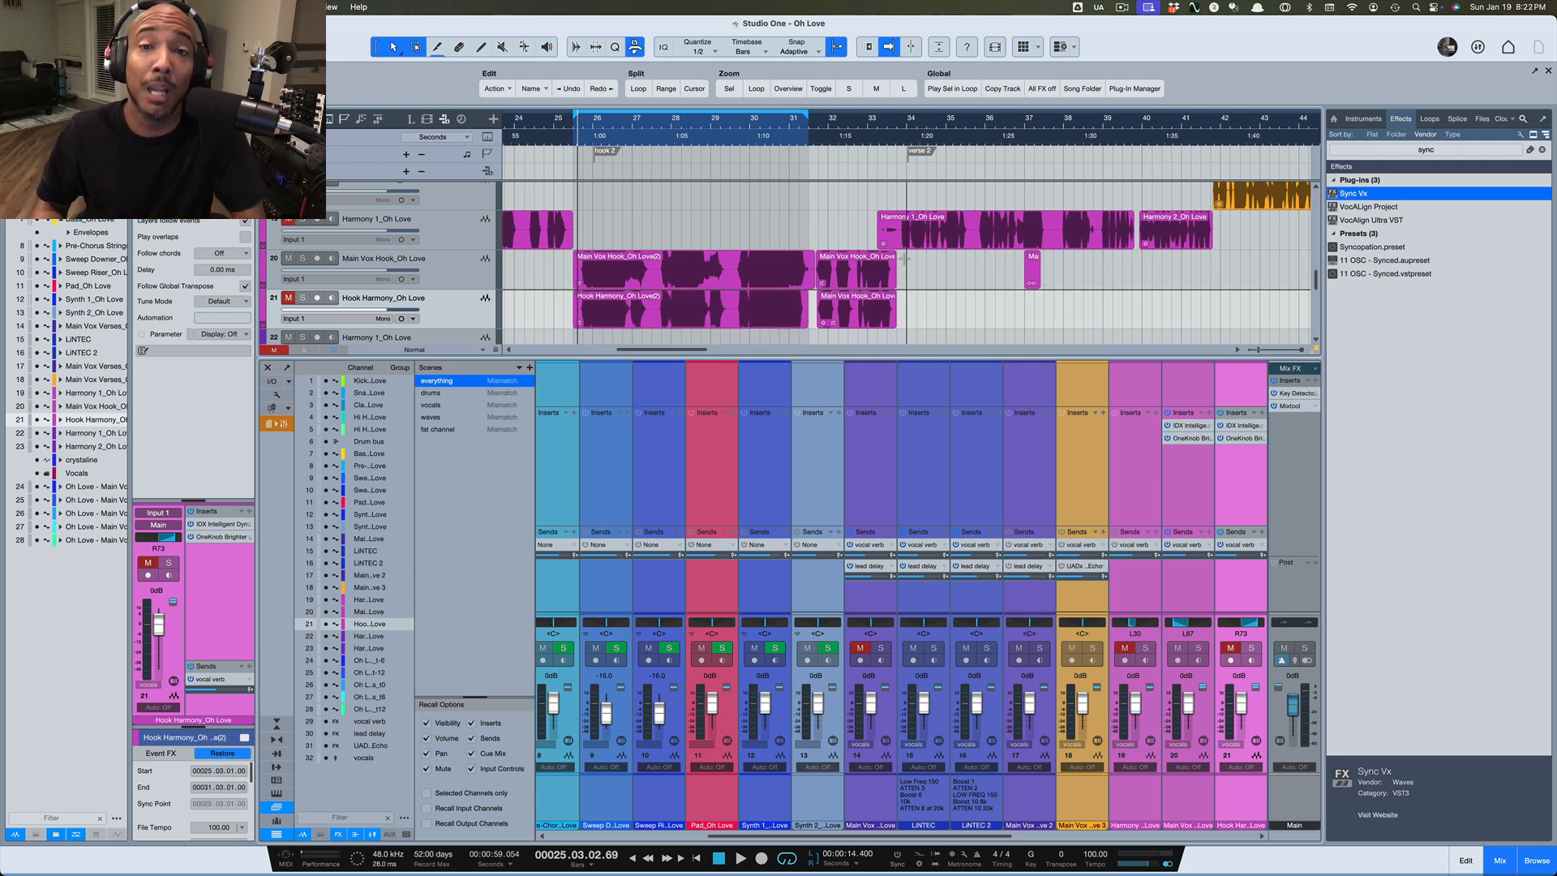
Select the hook range across both vocal tracks, play it back, unmute Hook Harmony and listen to the rendered parts together
{"action": "left_click_drag", "start_coordinate": [905, 258], "coordinate": [565, 297]}
{"action": "key", "text": "space"}
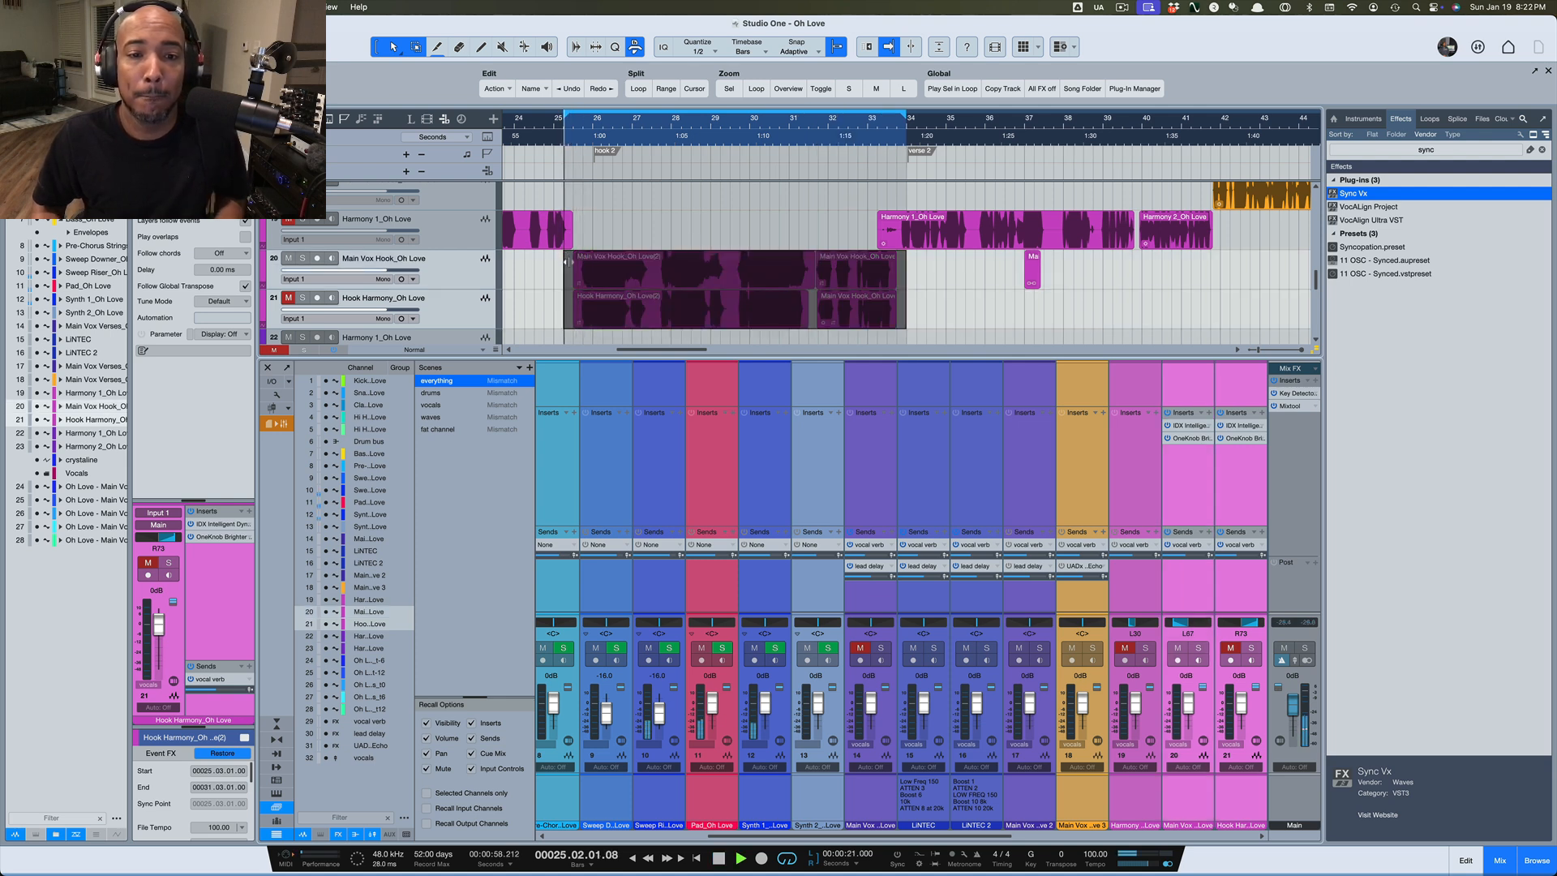
{"action": "key", "text": "space"}
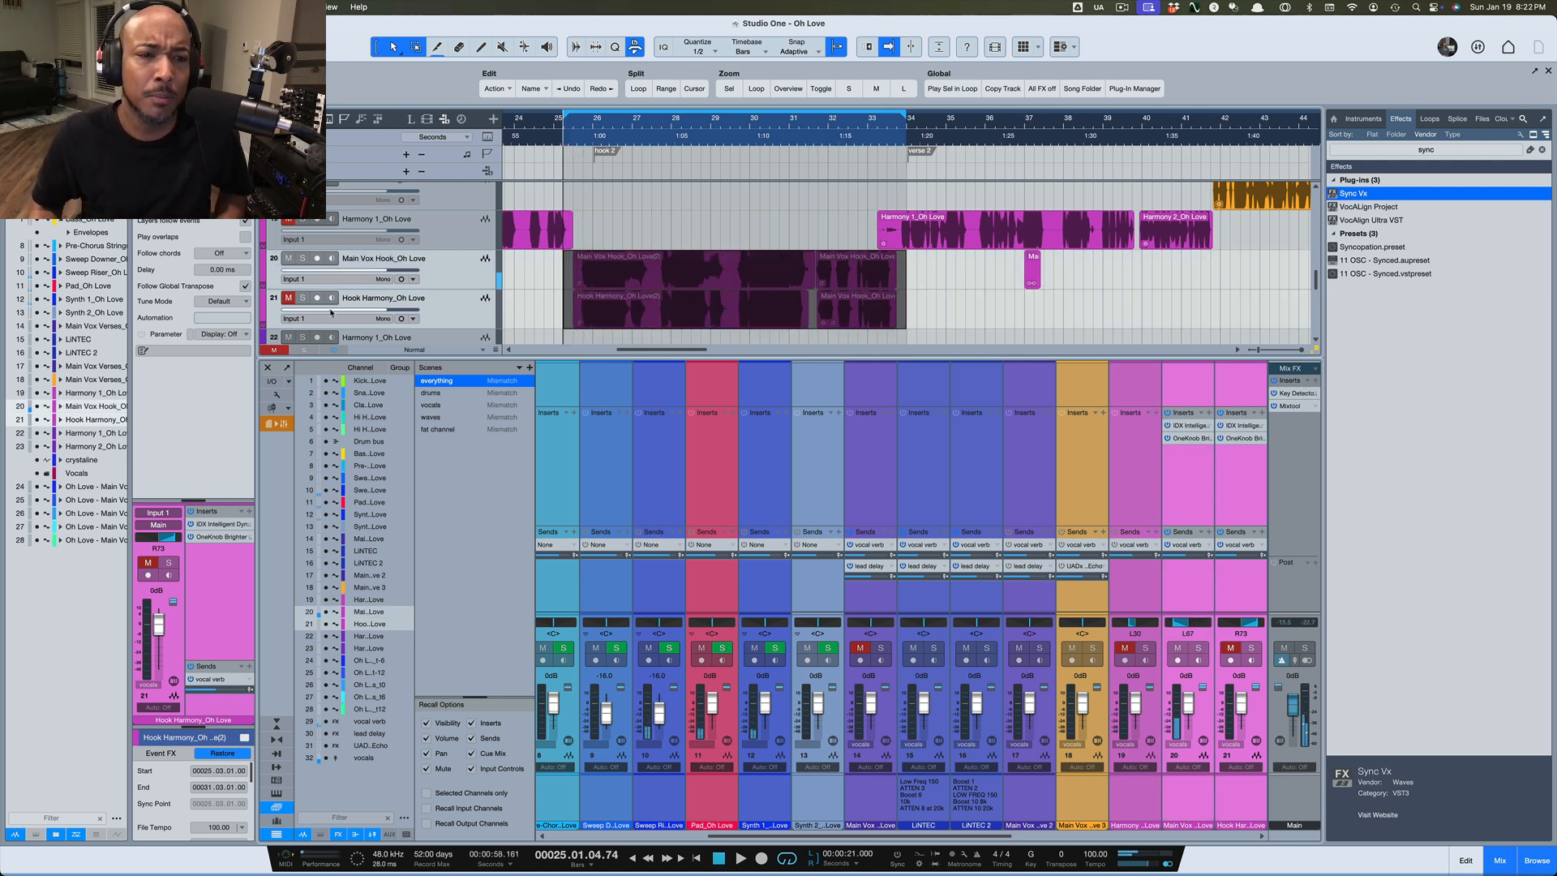
{"action": "left_click", "coordinate": [289, 298]}
{"action": "key", "text": "space"}
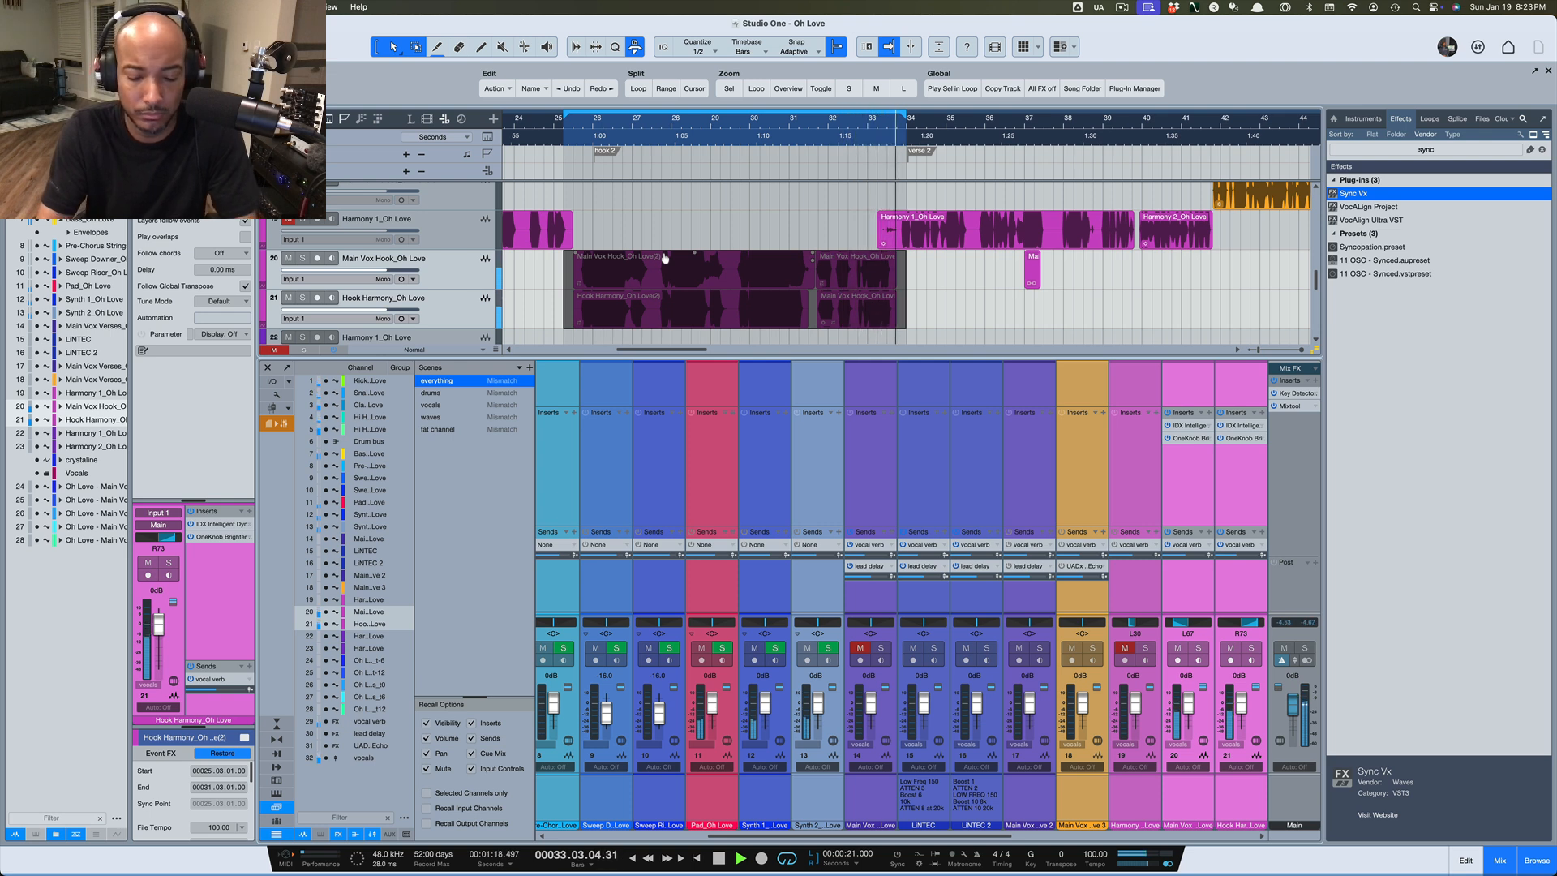
{"action": "key", "text": "space"}
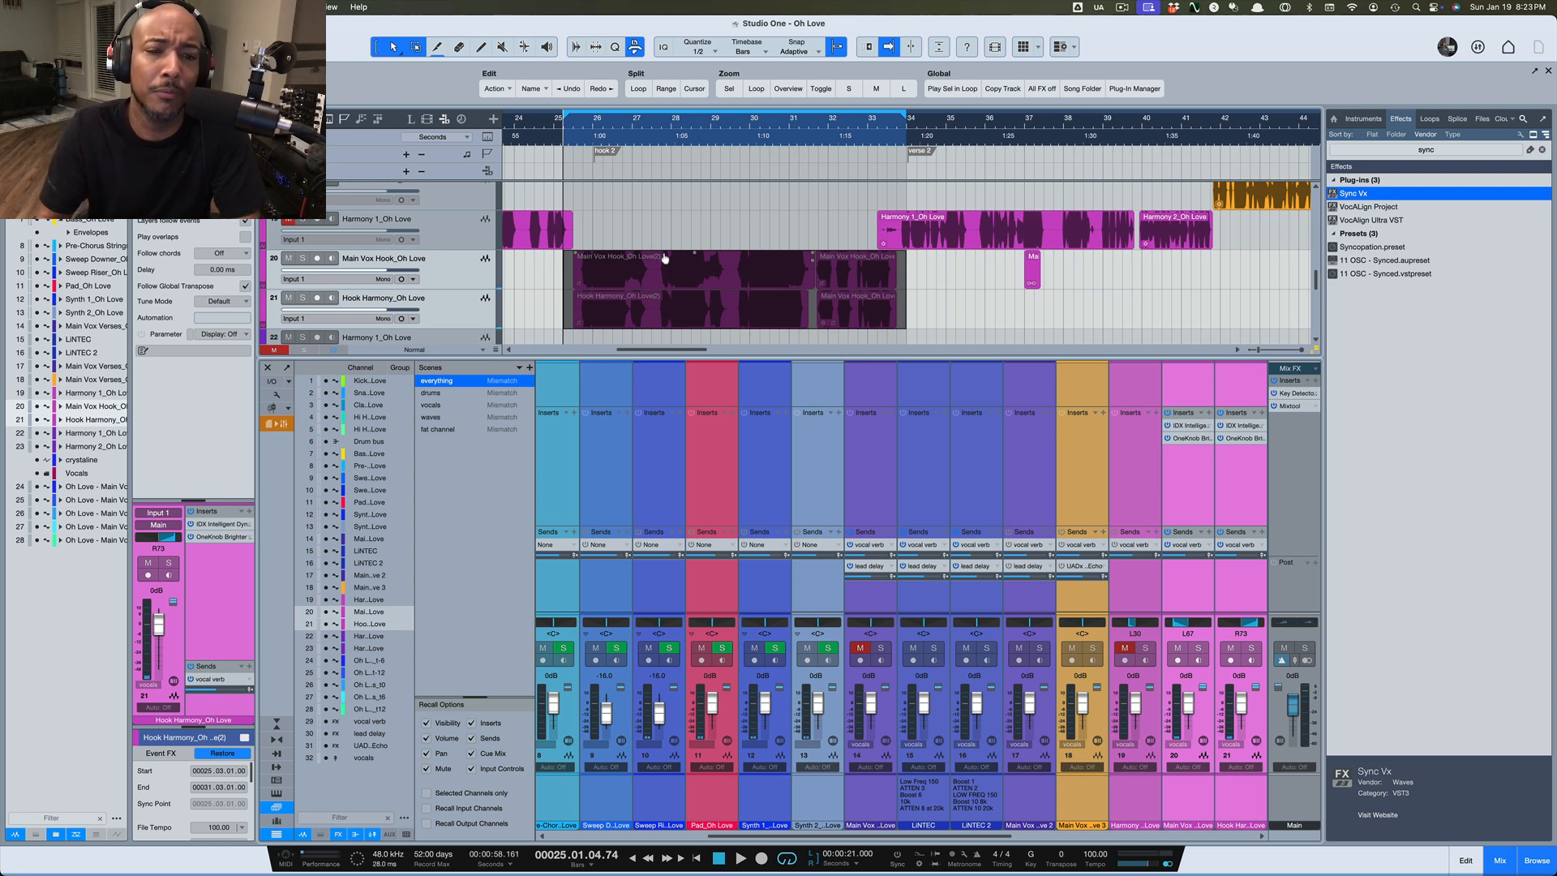
Add Sync Vx as an event effect to the first rendered Main Vox Hook event and select VocAlign Ultra VST among the effects
{"action": "left_click_drag", "start_coordinate": [1350, 194], "coordinate": [759, 278]}
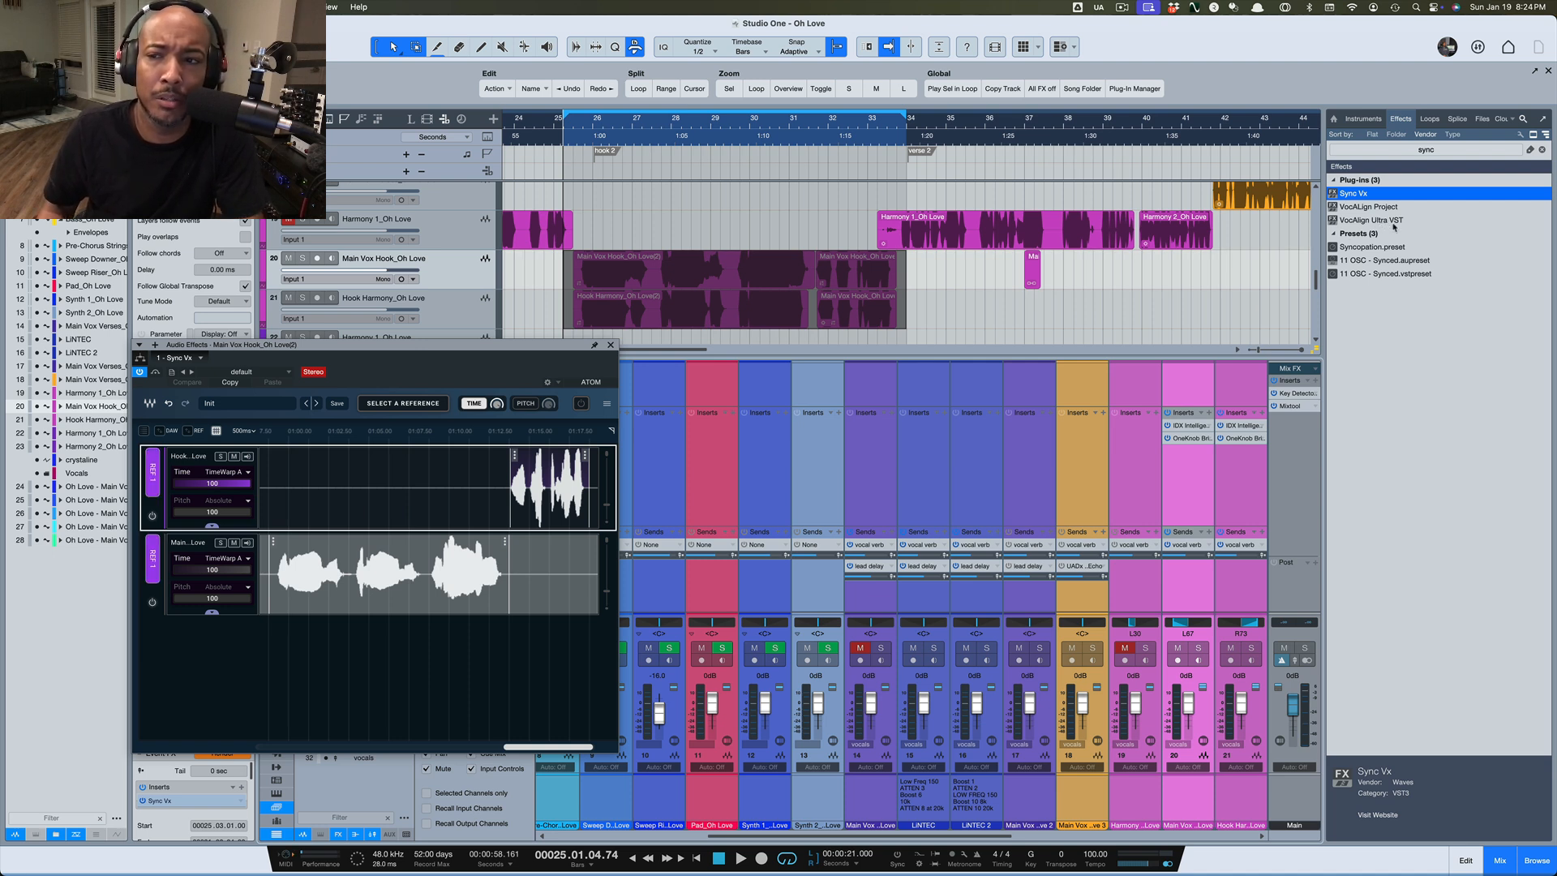
{"action": "left_click", "coordinate": [1421, 221]}
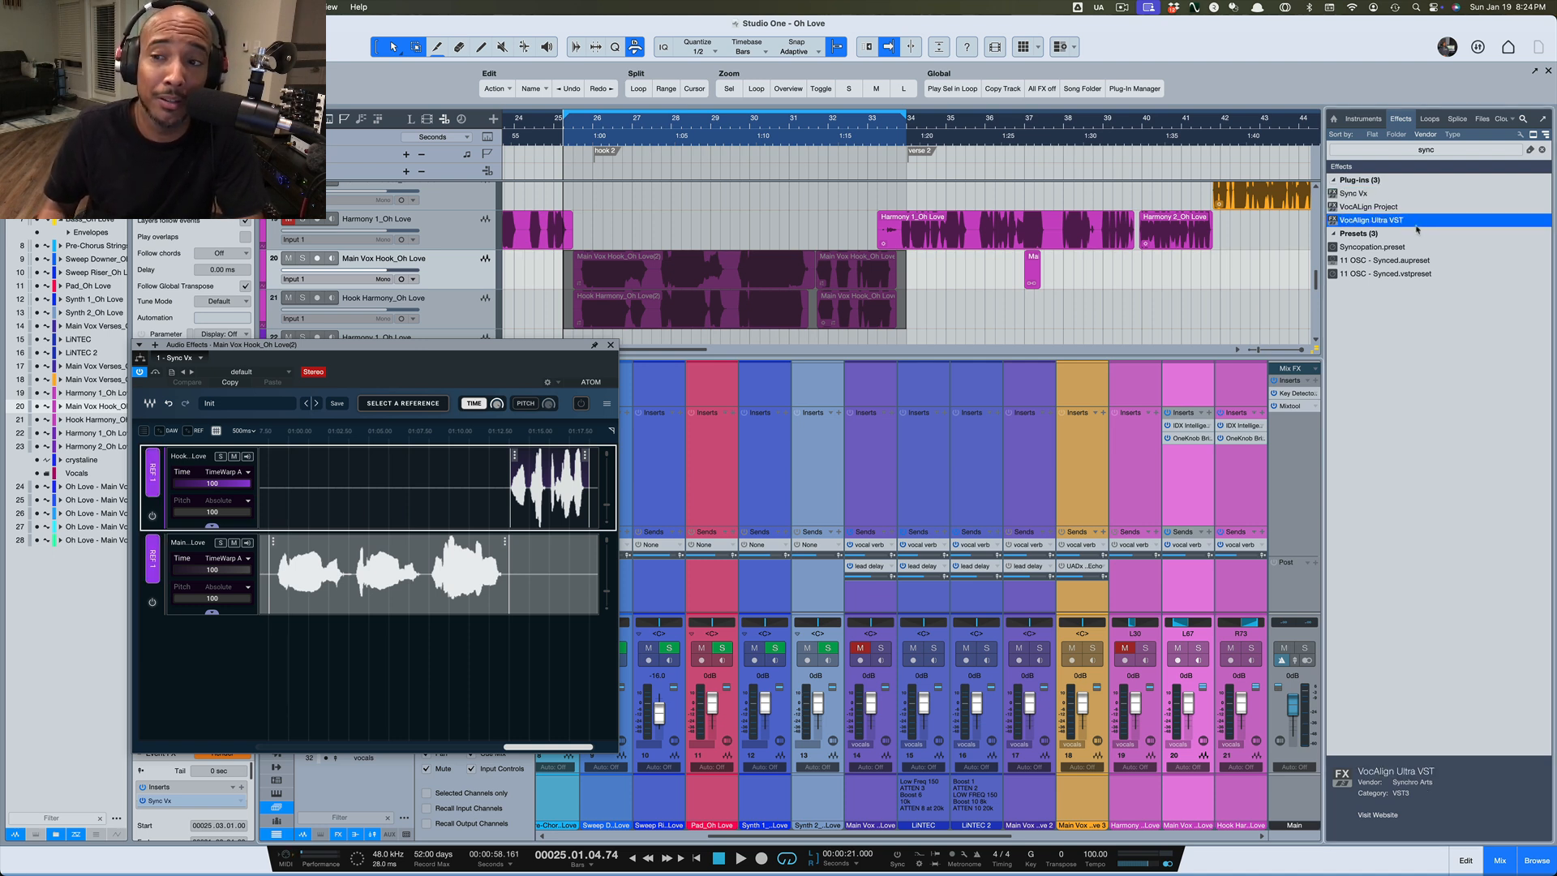